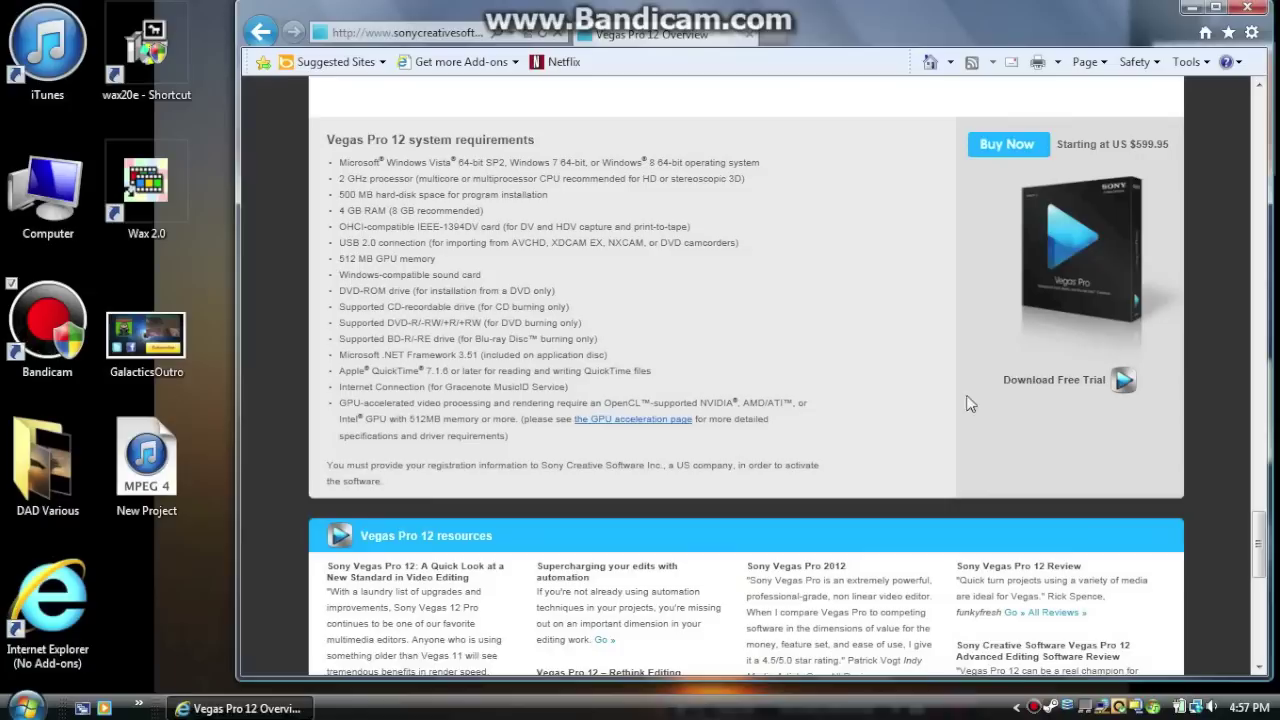
Request the Vegas Pro 12.0 Build 486 64-bit free trial download
{"action": "left_click", "coordinate": [1036, 382]}
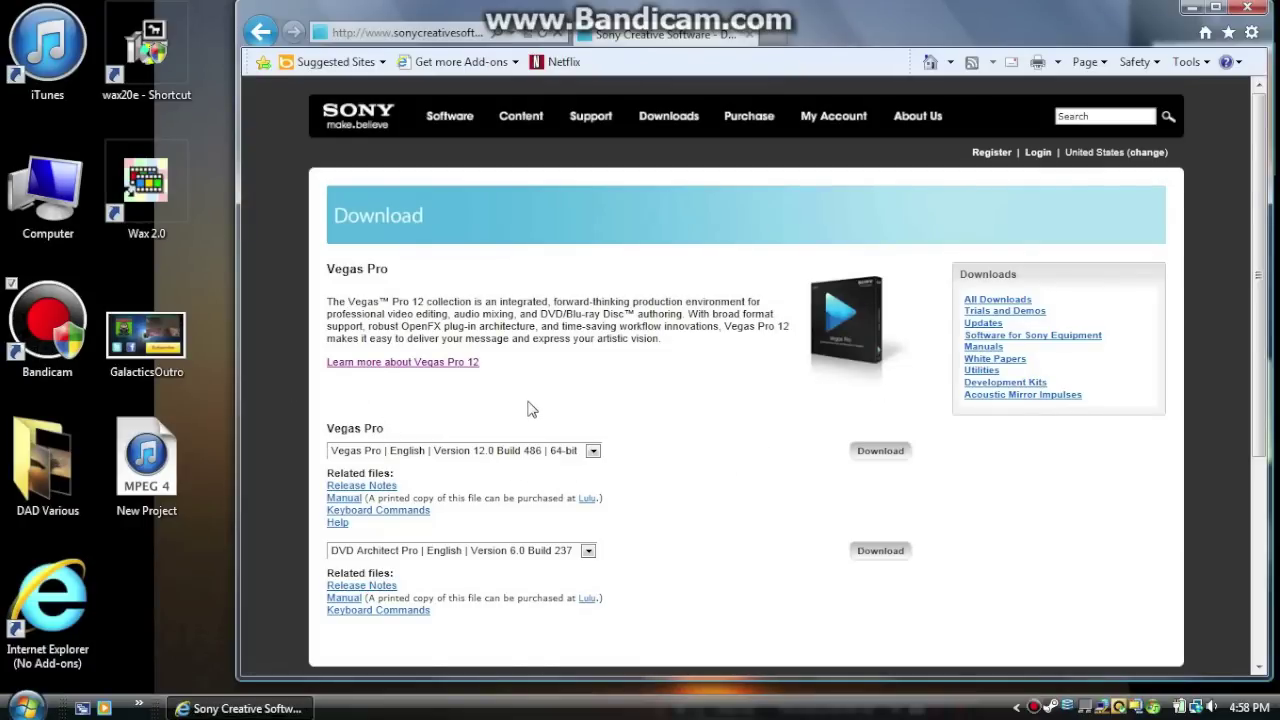
{"action": "left_click", "coordinate": [868, 452]}
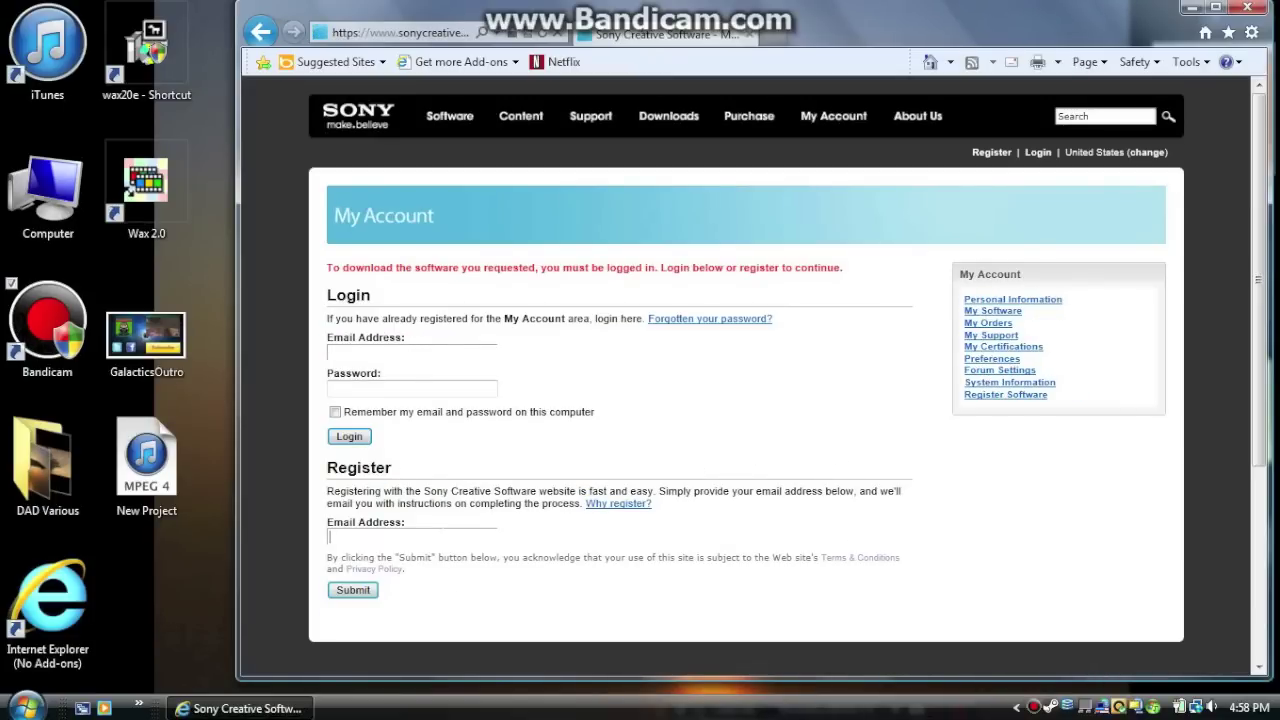
Register with an e-mail address and follow the account setup link from the Gmail confirmation
{"action": "left_click", "coordinate": [330, 536]}
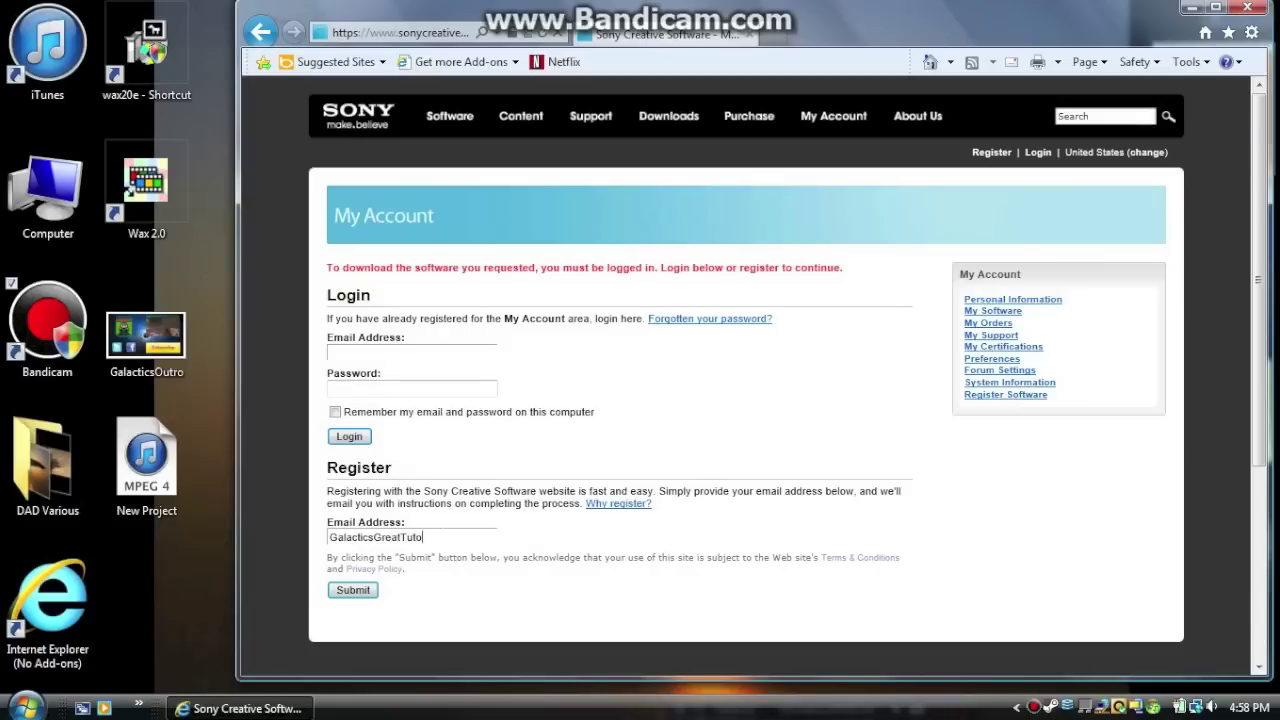
{"action": "key", "text": "Return"}
{"action": "key", "text": "ctrl+t"}
{"action": "left_click", "coordinate": [742, 390]}
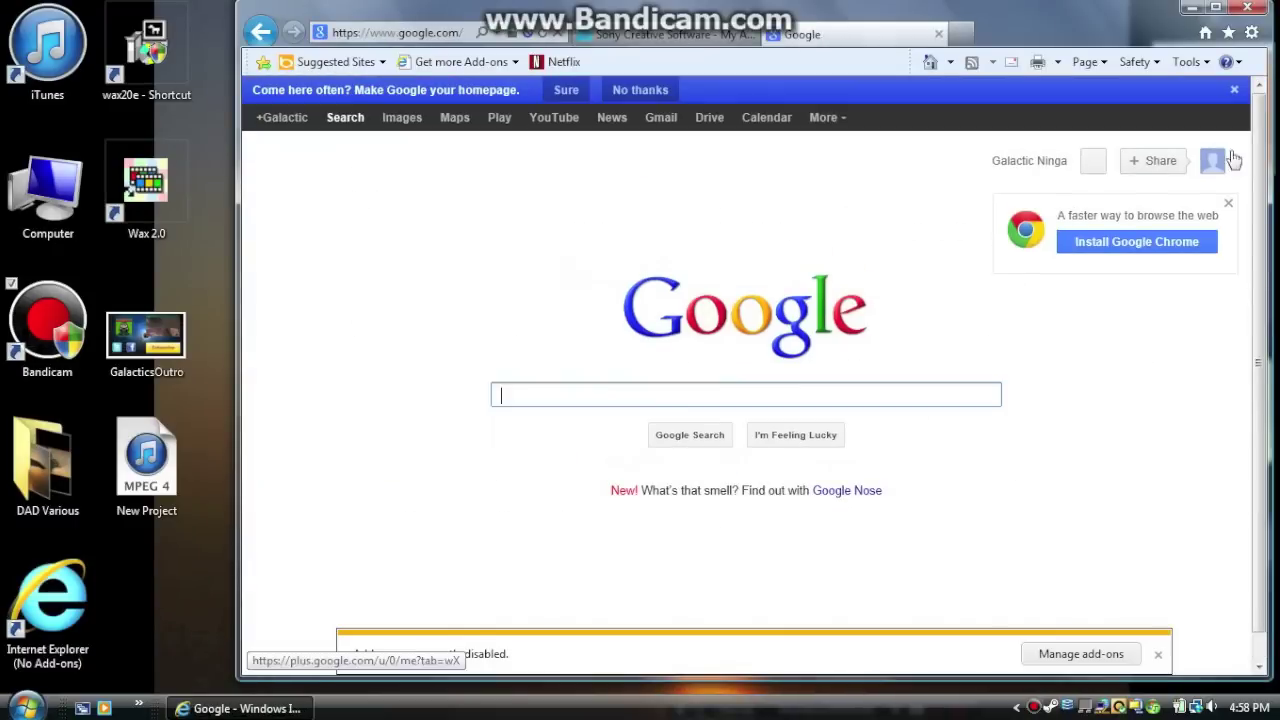
{"action": "left_click", "coordinate": [653, 122]}
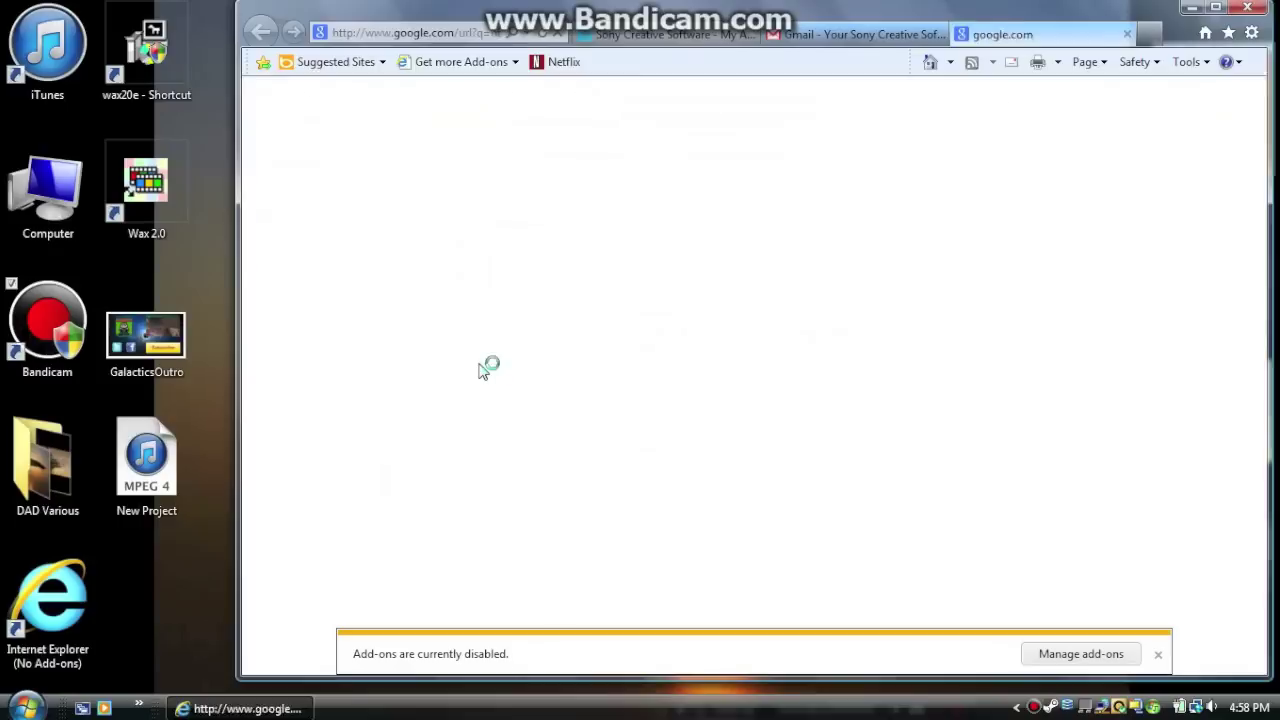
Set and confirm the account password and answer both youngest-sibling security questions
{"action": "type", "text": "*******"}
{"action": "key", "text": "Tab"}
{"action": "type", "text": "*********"}
{"action": "key", "text": "Tab"}
{"action": "key", "text": "alt+Down"}
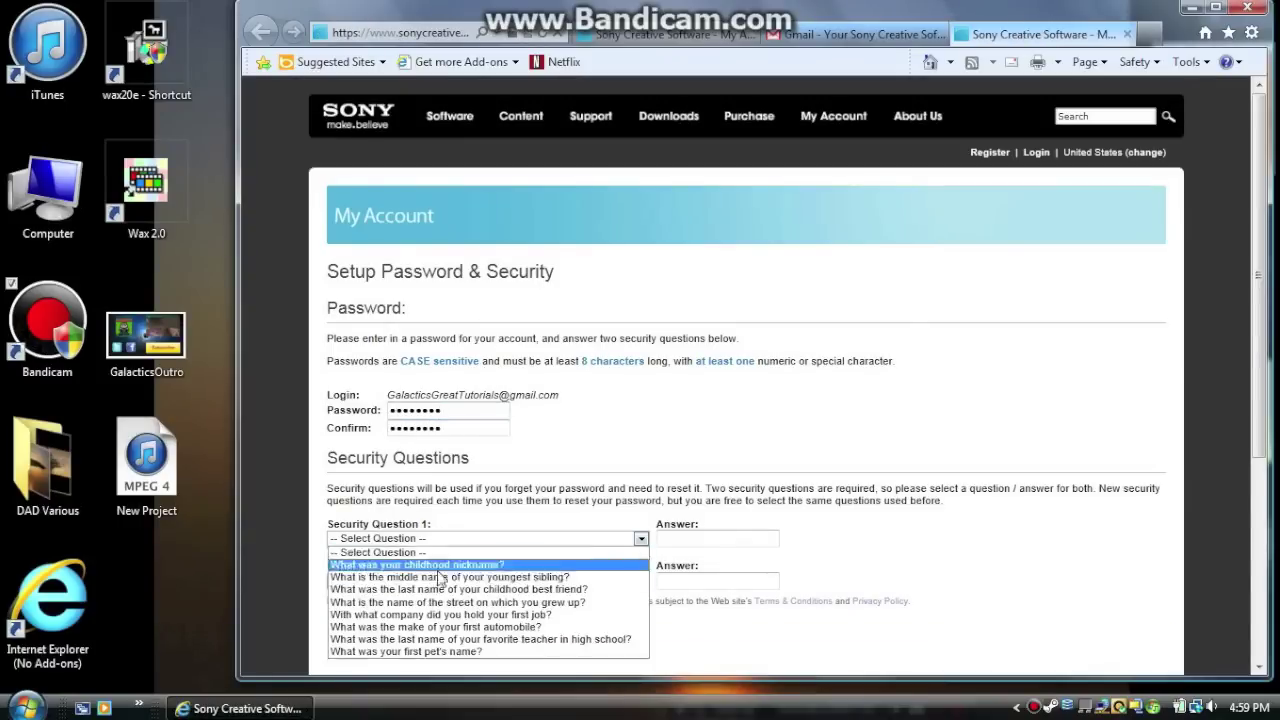
{"action": "key", "text": "Down"}
{"action": "key", "text": "Return"}
{"action": "key", "text": "Tab"}
{"action": "type", "text": "derp"}
{"action": "key", "text": "Tab"}
{"action": "key", "text": "Down"}
Fill in the name and postal address details with California as state, then submit
{"action": "key", "text": "Tab"}
{"action": "type", "text": "derp"}
{"action": "key", "text": "Return"}
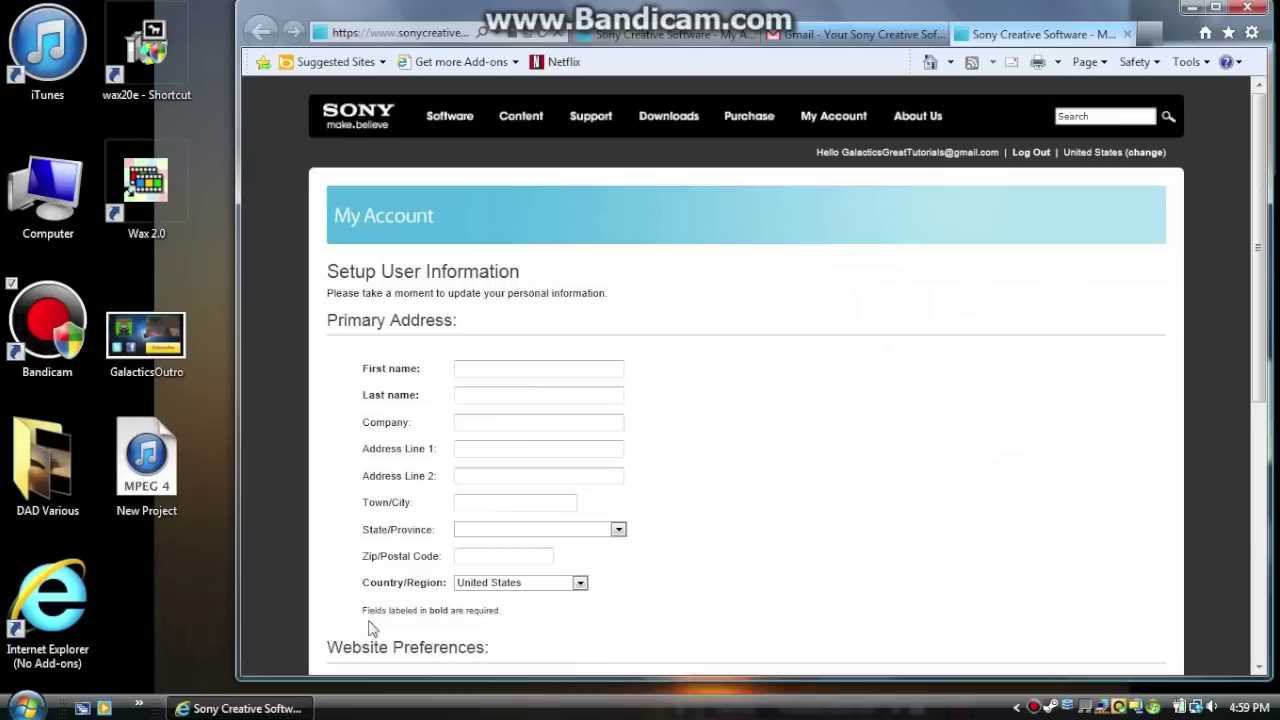
{"action": "scroll", "coordinate": [449, 626], "scroll_direction": "down", "scroll_amount": 2}
{"action": "key", "text": "Tab"}
{"action": "key", "text": "Tab"}
{"action": "key", "text": "Tab"}
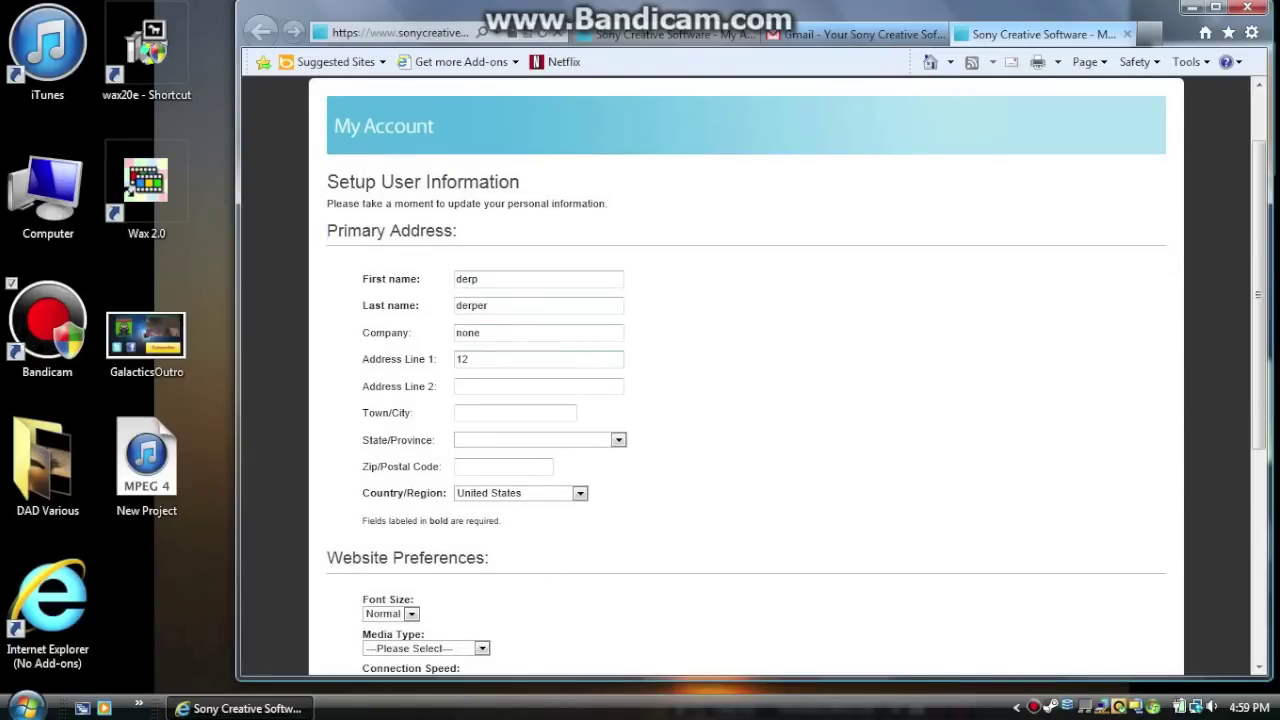
{"action": "key", "text": "Tab"}
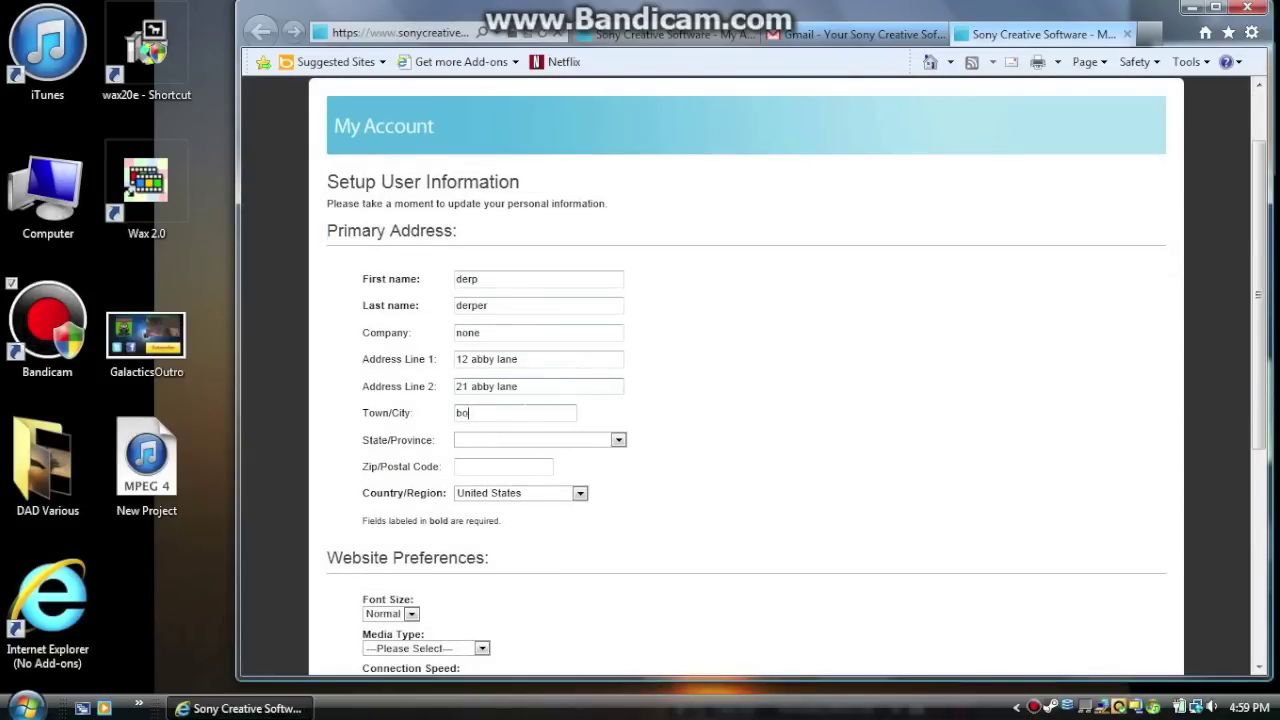
{"action": "key", "text": "Tab"}
{"action": "key", "text": "alt+Down"}
{"action": "key", "text": "Return"}
{"action": "key", "text": "Tab"}
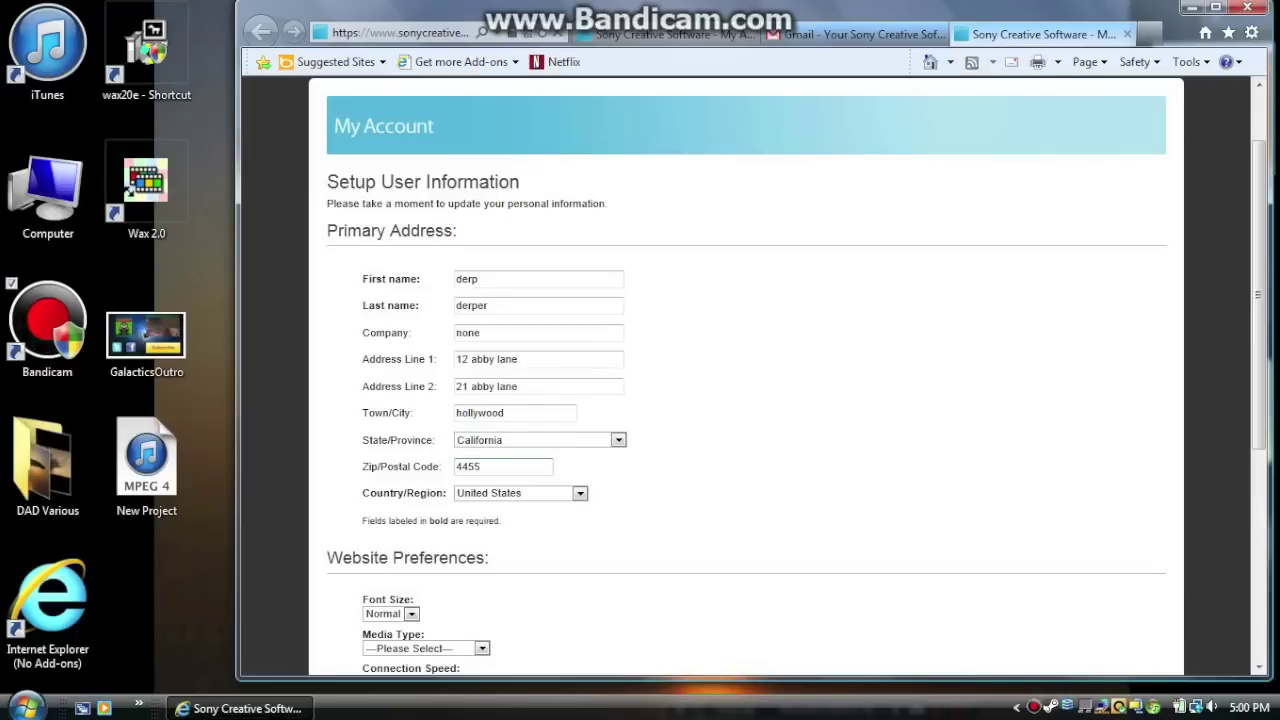
{"action": "scroll", "coordinate": [484, 512], "scroll_direction": "down", "scroll_amount": 5}
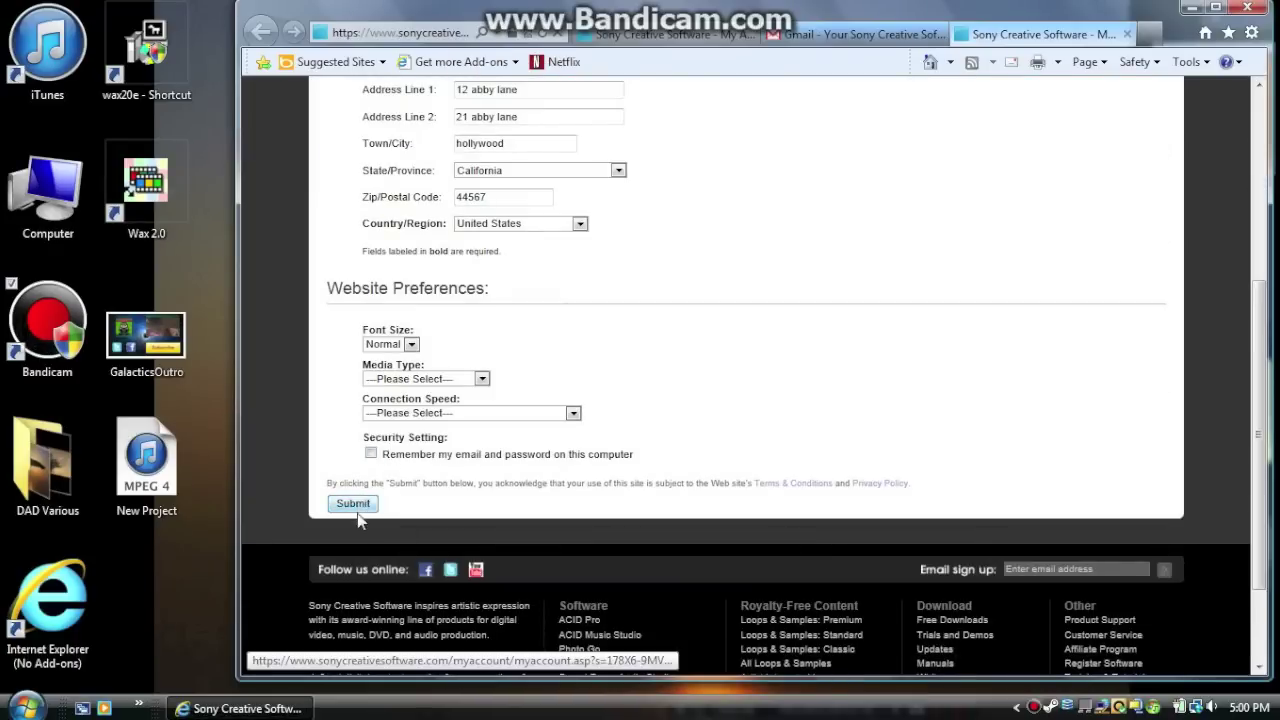
{"action": "left_click", "coordinate": [350, 503]}
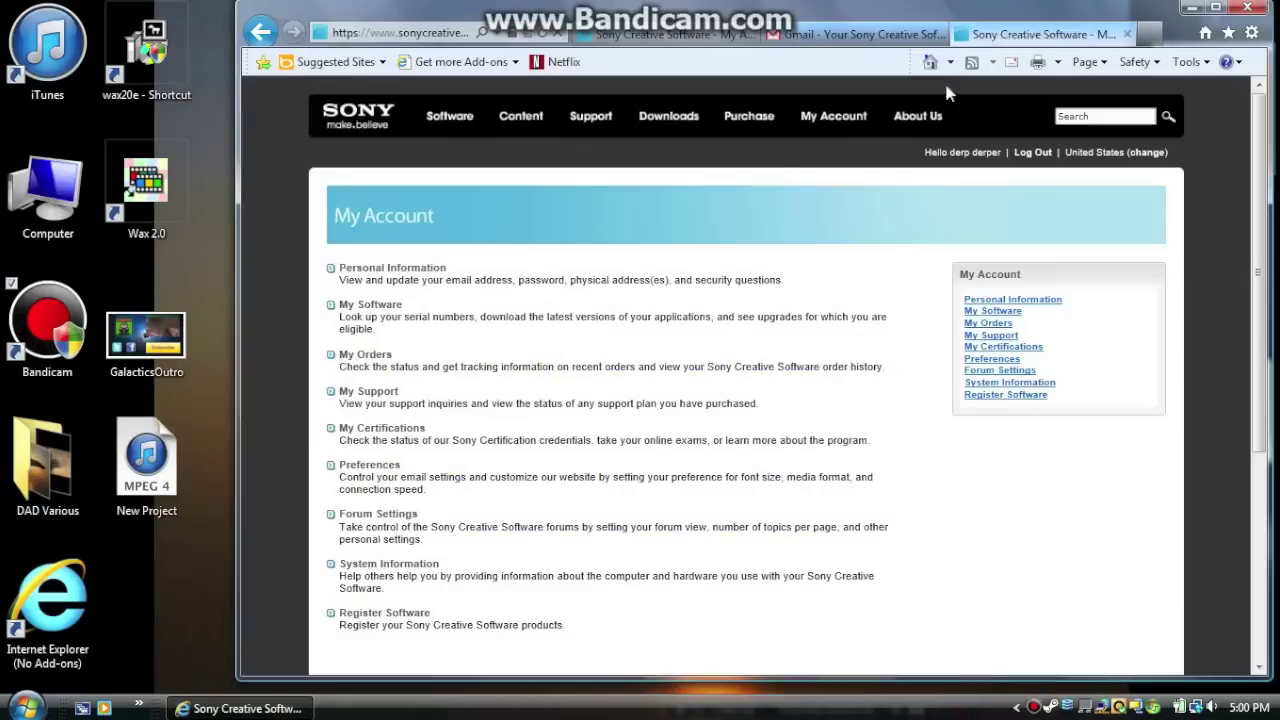
Download the Vegas Pro 12.0 64-bit installer from Downloads > Trials and Demos and run it
{"action": "left_click", "coordinate": [678, 116]}
{"action": "mouse_move", "coordinate": [681, 131]}
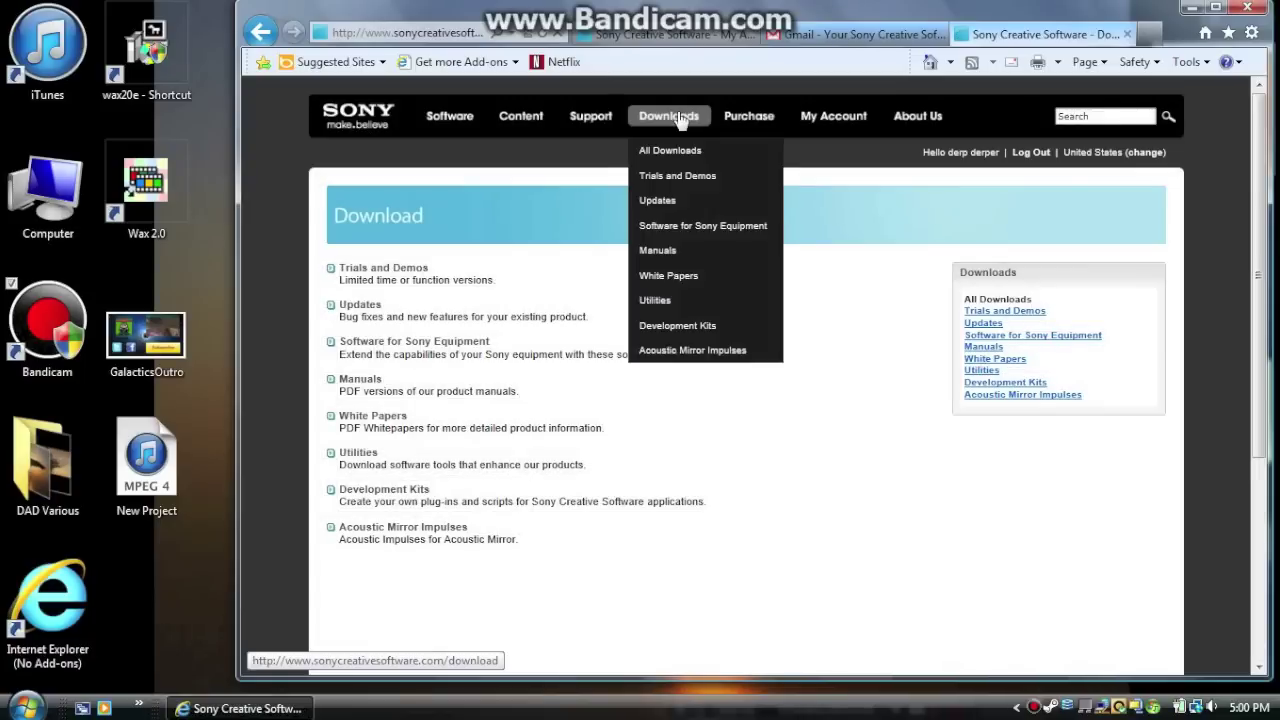
{"action": "left_click", "coordinate": [693, 175]}
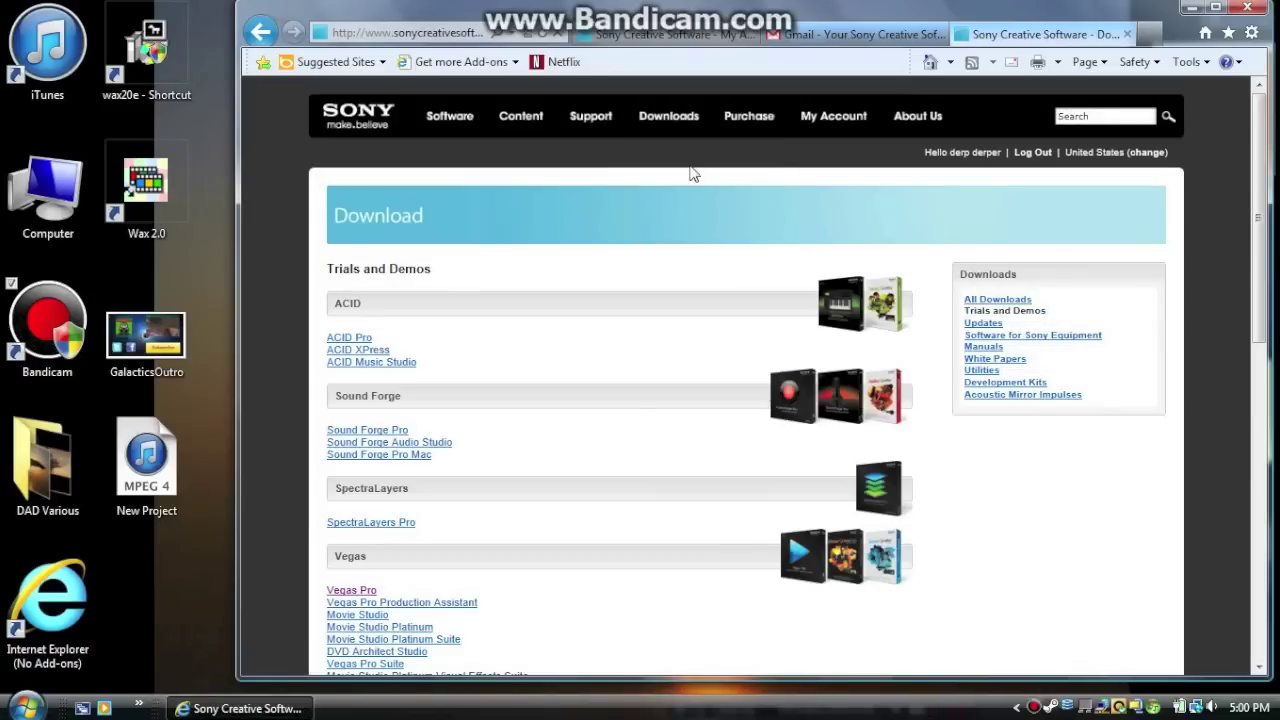
{"action": "scroll", "coordinate": [433, 219], "scroll_direction": "down", "scroll_amount": 3}
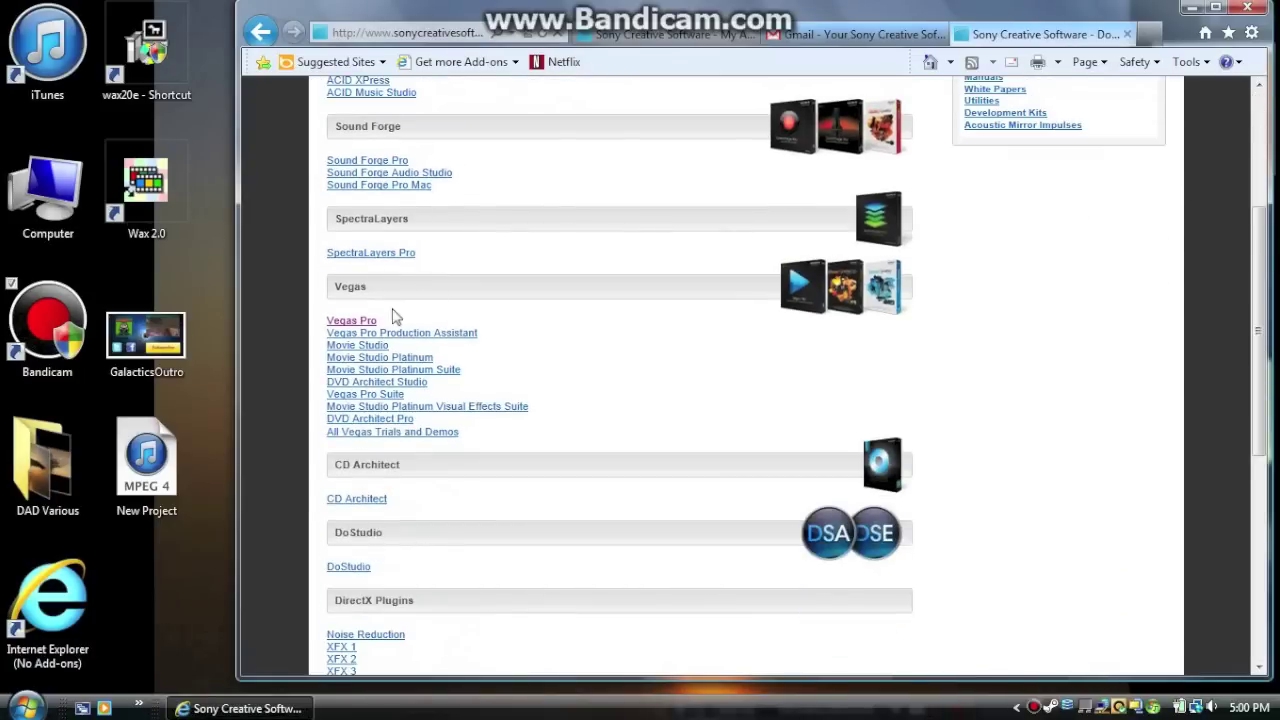
{"action": "left_click", "coordinate": [355, 321]}
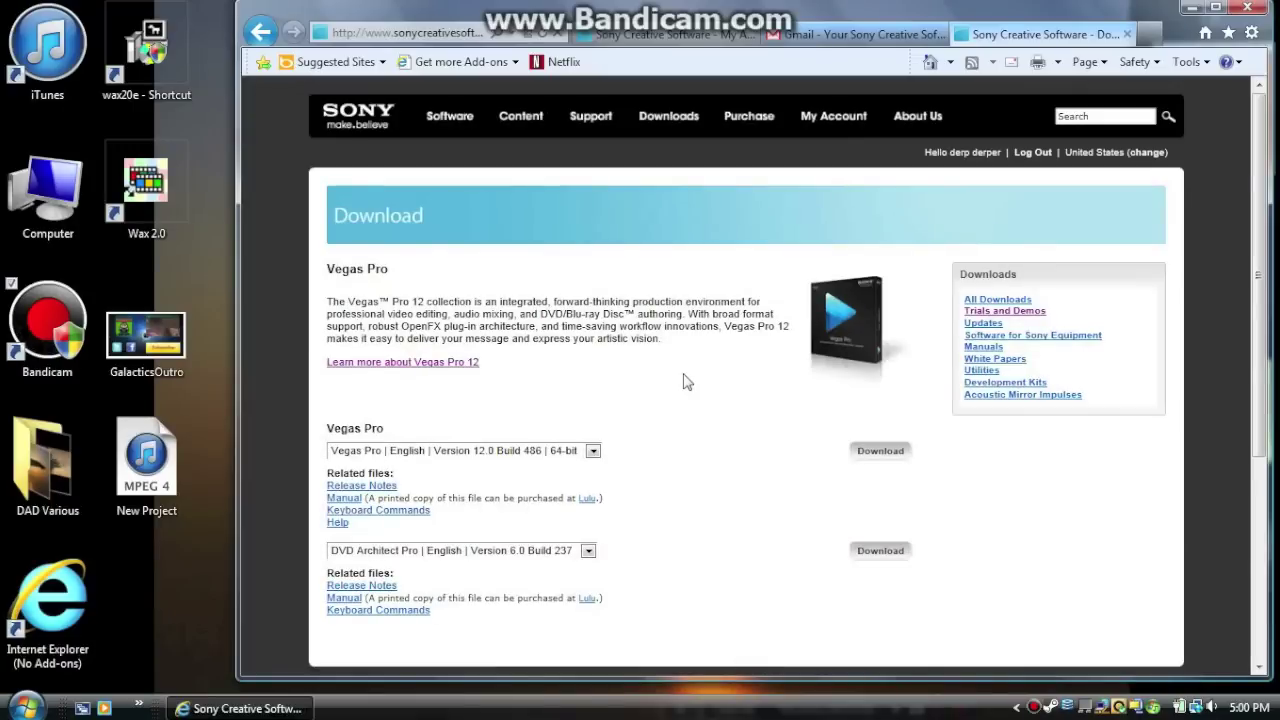
{"action": "scroll", "coordinate": [686, 381], "scroll_direction": "down", "scroll_amount": 1}
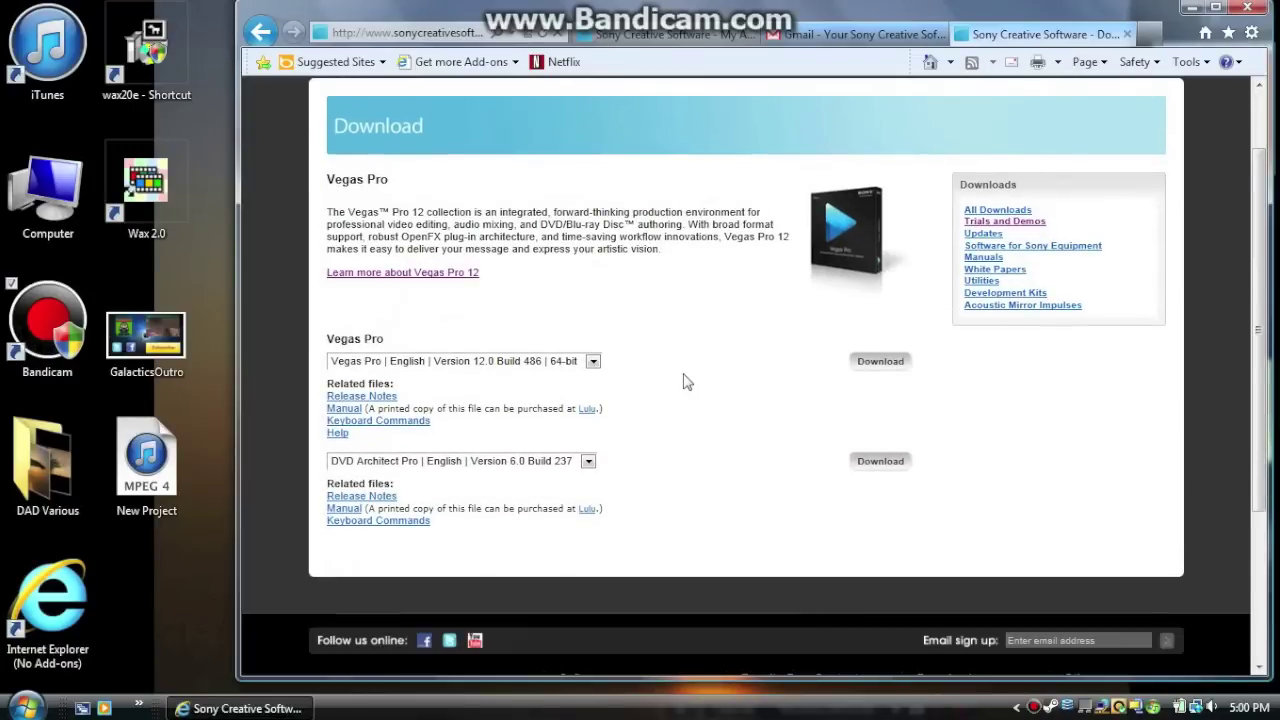
{"action": "left_click", "coordinate": [872, 364]}
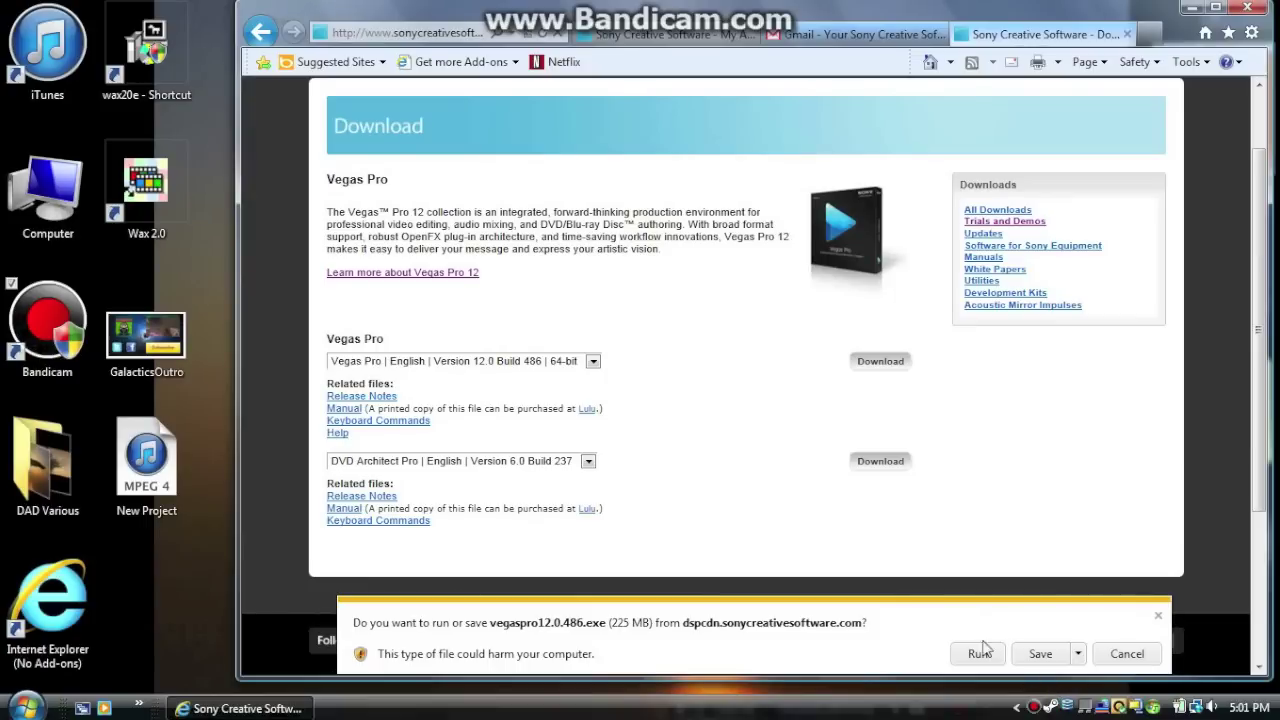
{"action": "left_click", "coordinate": [980, 652]}
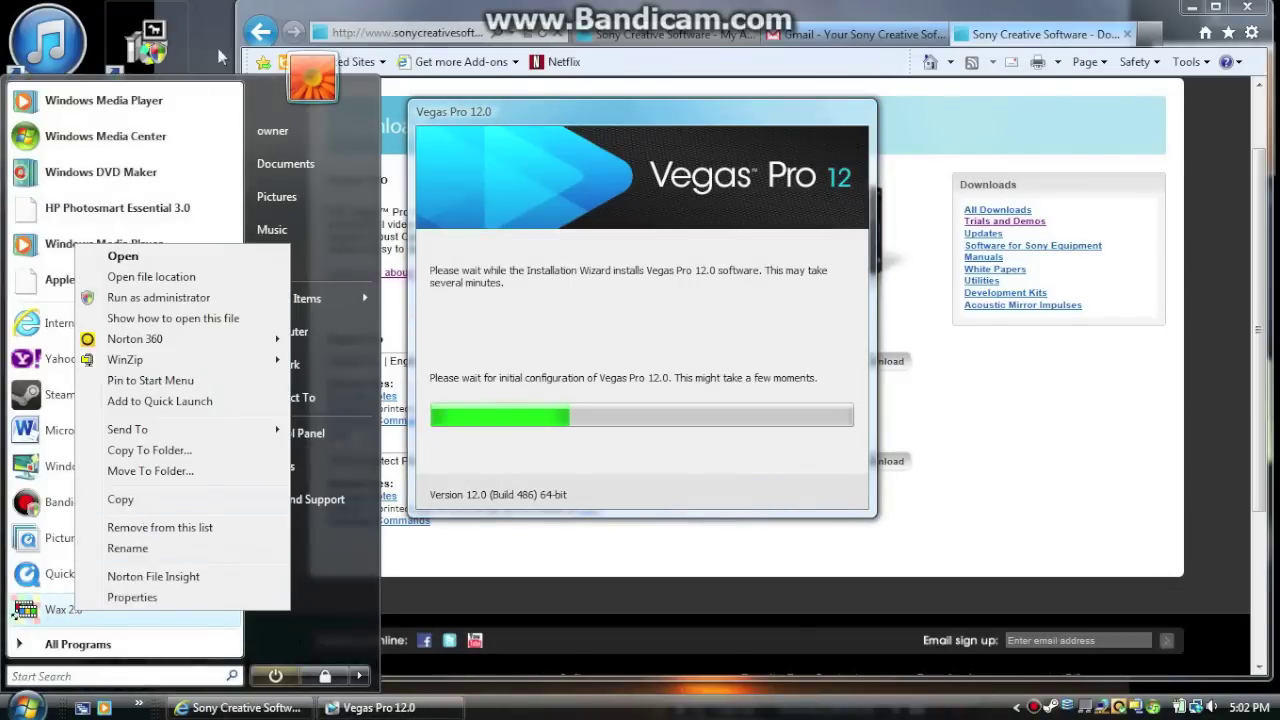
Let the Vegas Pro 12.0 installation finish, close the installer, and close the browser
{"action": "left_click", "coordinate": [273, 578]}
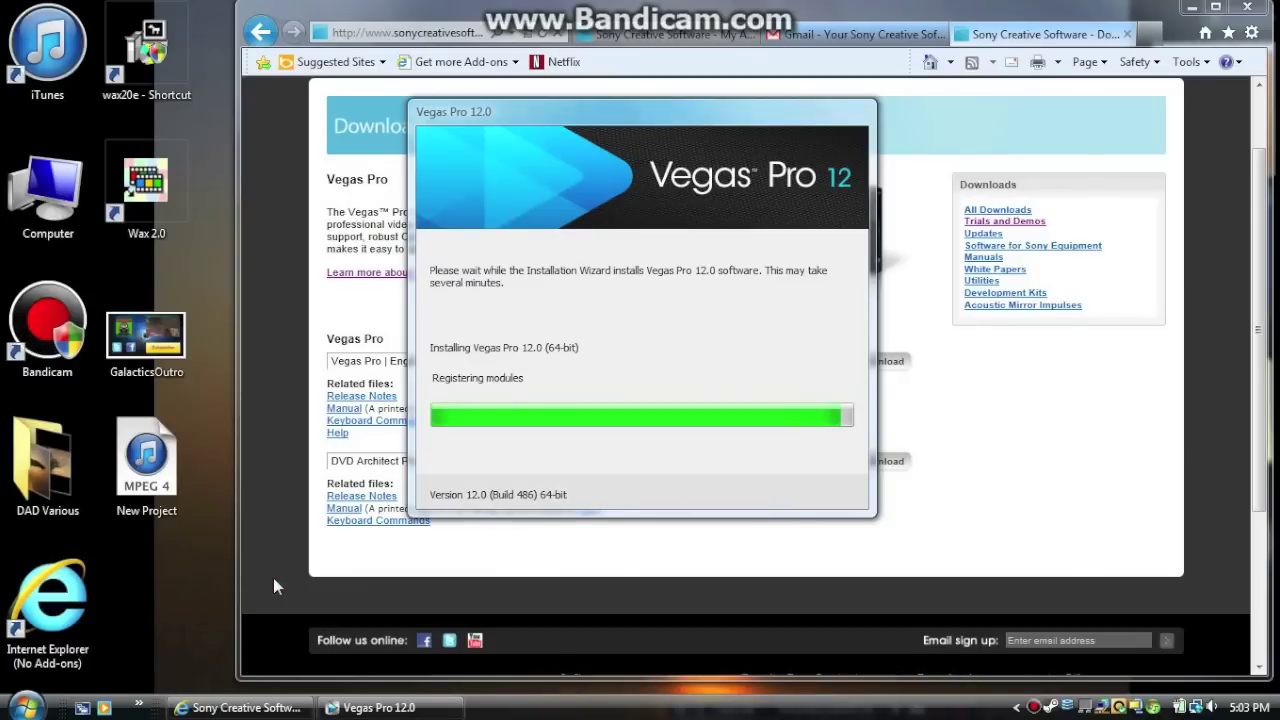
{"action": "left_click", "coordinate": [823, 491]}
{"action": "left_click", "coordinate": [1247, 7]}
Confirm closing all browser tabs, launch Vegas Pro 12.0 as a trial, and choose online registration
{"action": "left_click", "coordinate": [746, 591]}
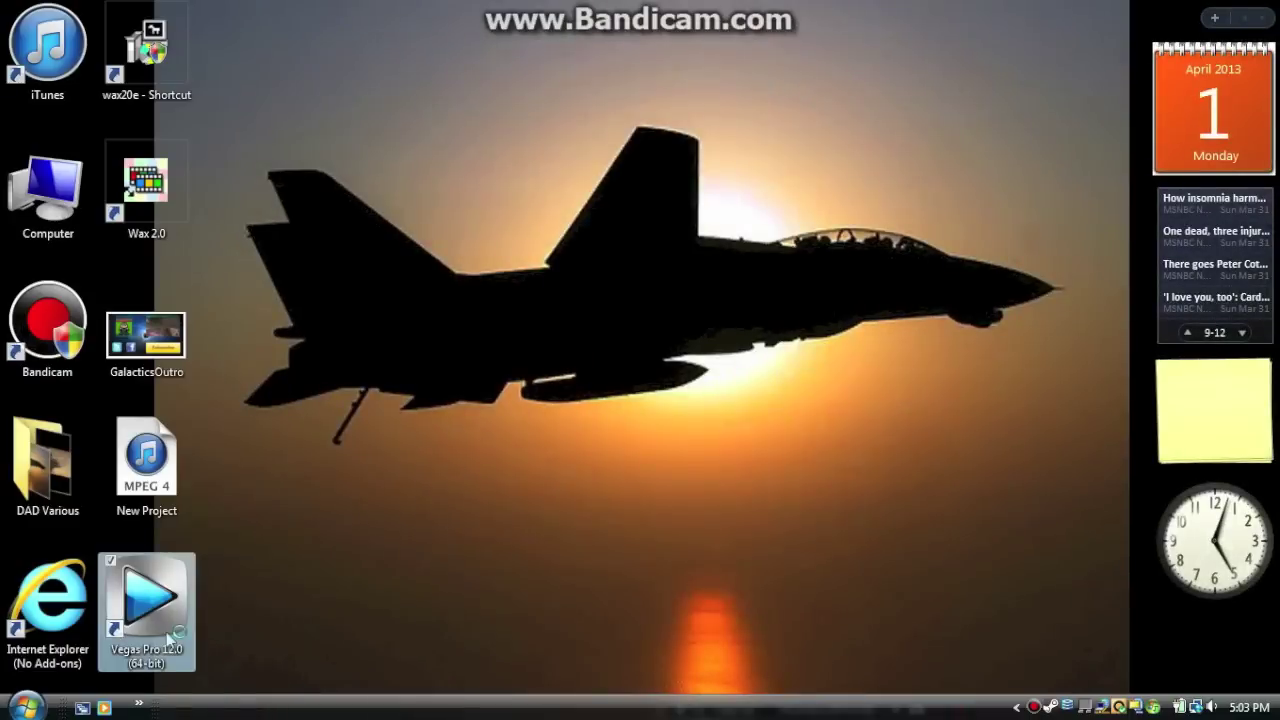
{"action": "left_click", "coordinate": [718, 591]}
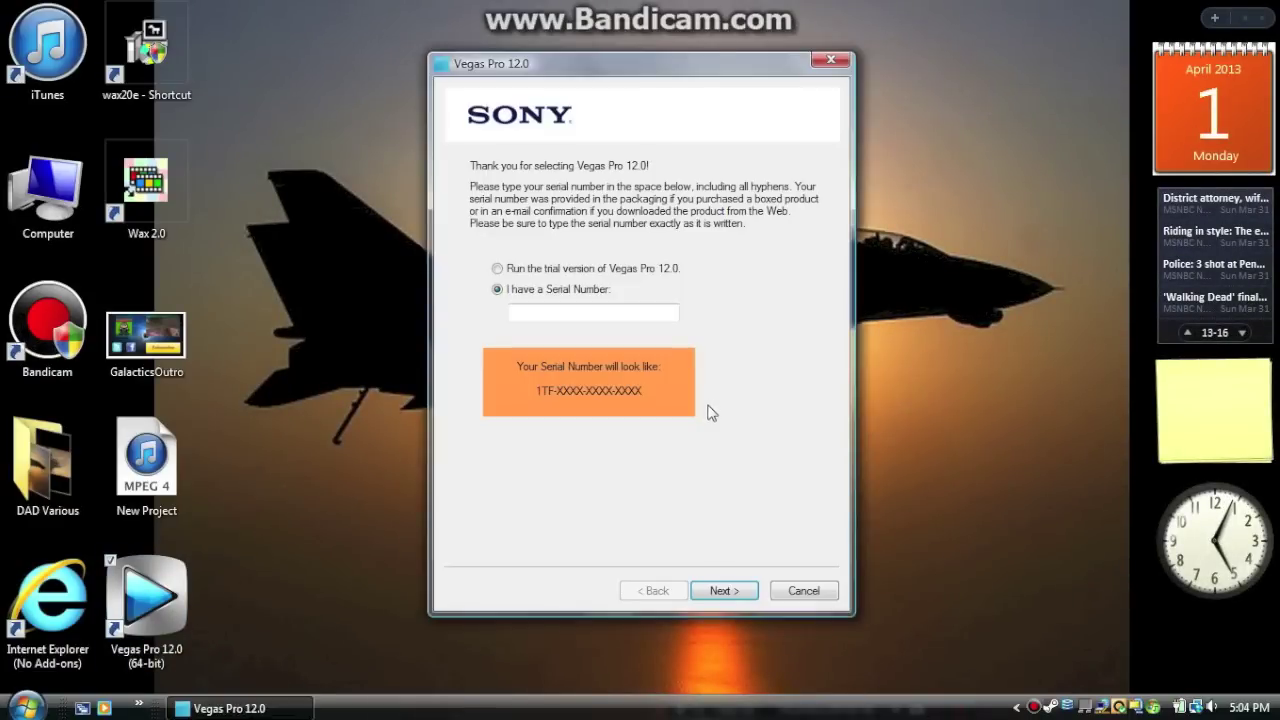
{"action": "left_click", "coordinate": [501, 269]}
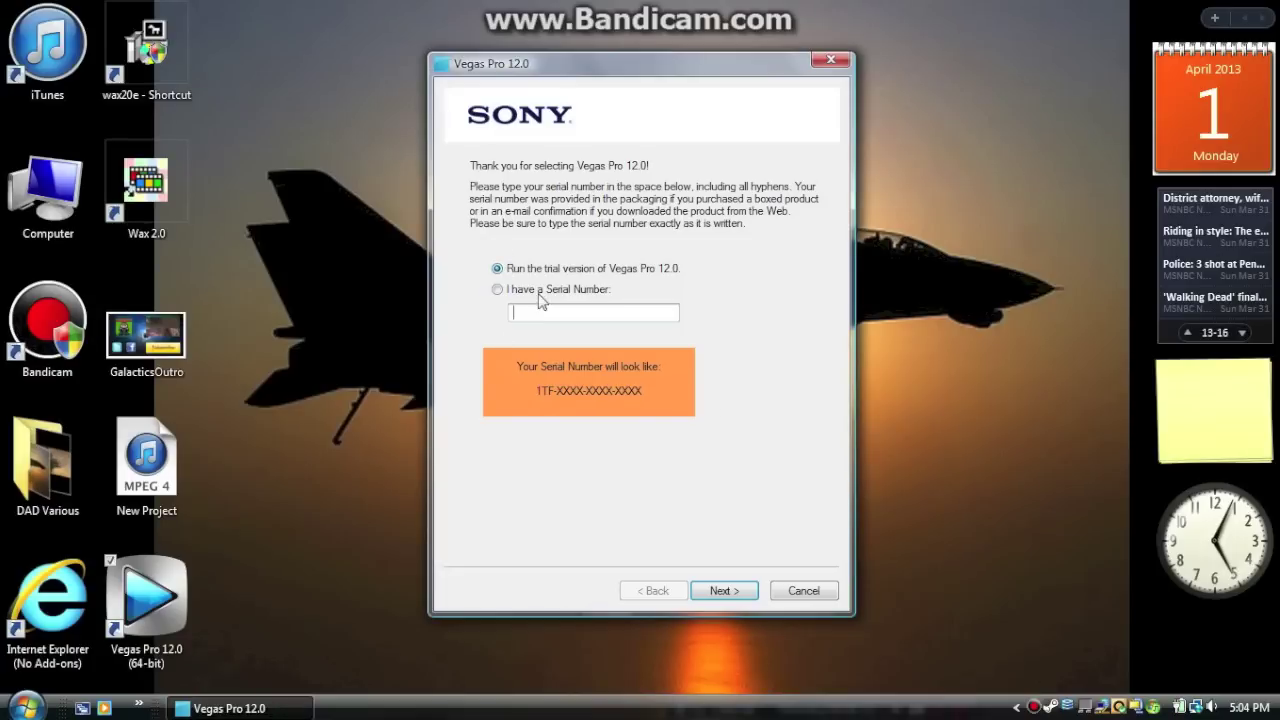
{"action": "left_click", "coordinate": [736, 591]}
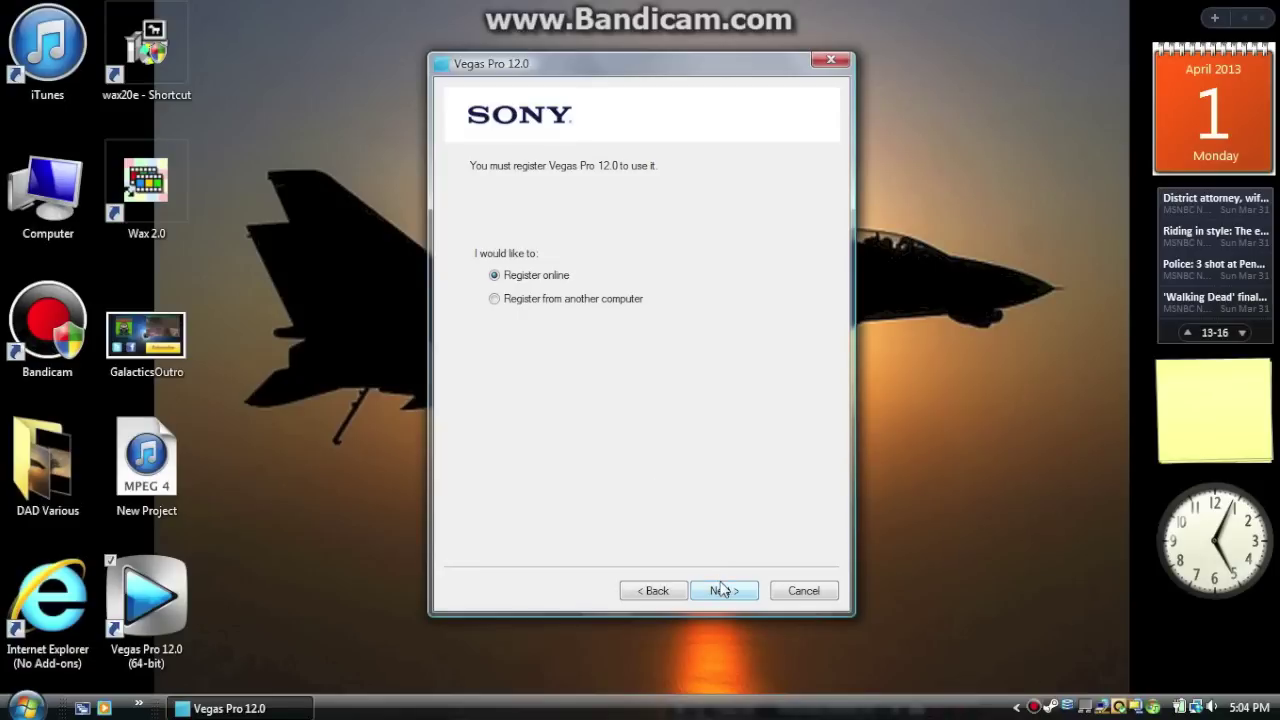
{"action": "left_click", "coordinate": [720, 590]}
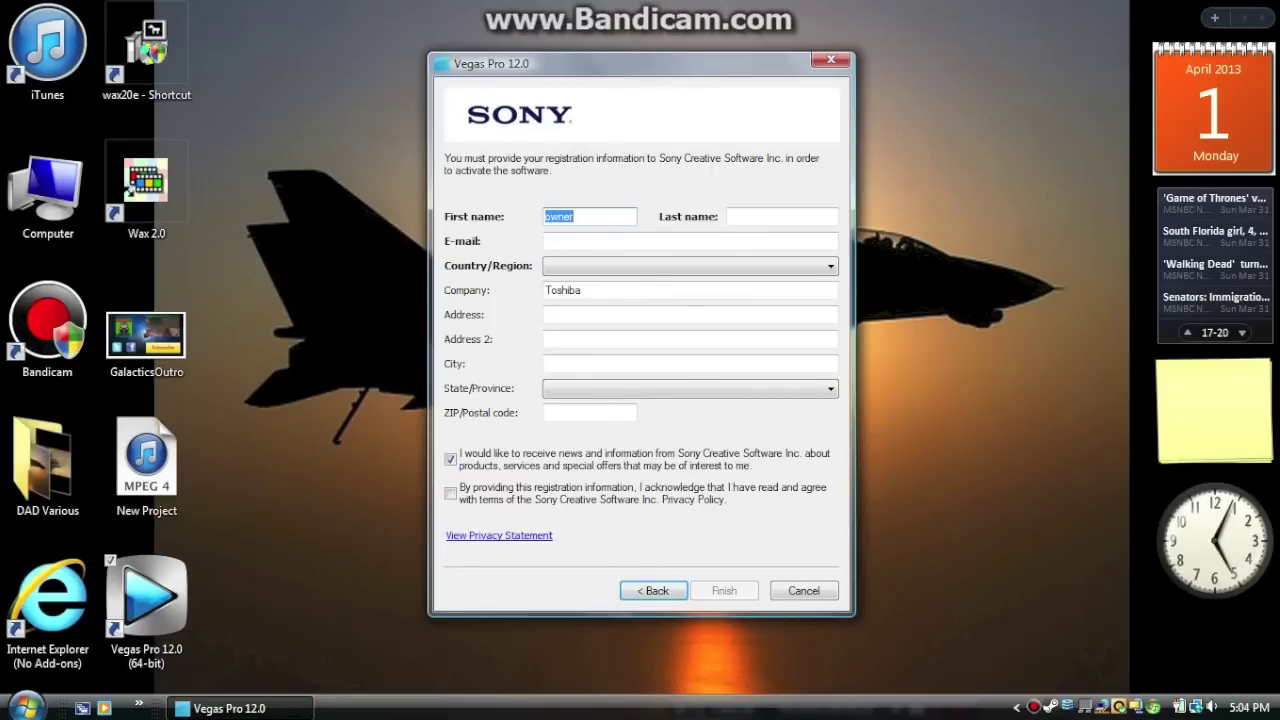
Enter the first name, last name and e-mail address, and opt out of news and offers
{"action": "key", "text": "BackSpace"}
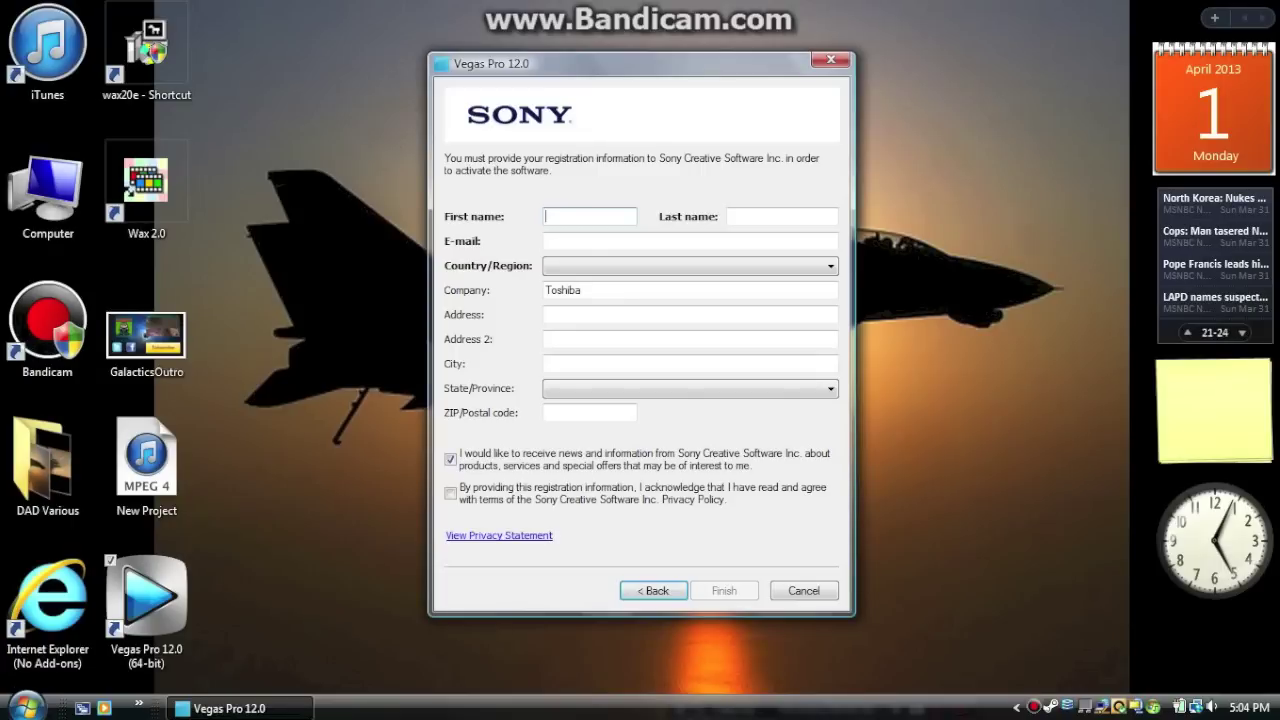
{"action": "type", "text": "derp1"}
{"action": "key", "text": "Tab"}
{"action": "type", "text": "derp2"}
{"action": "key", "text": "Tab"}
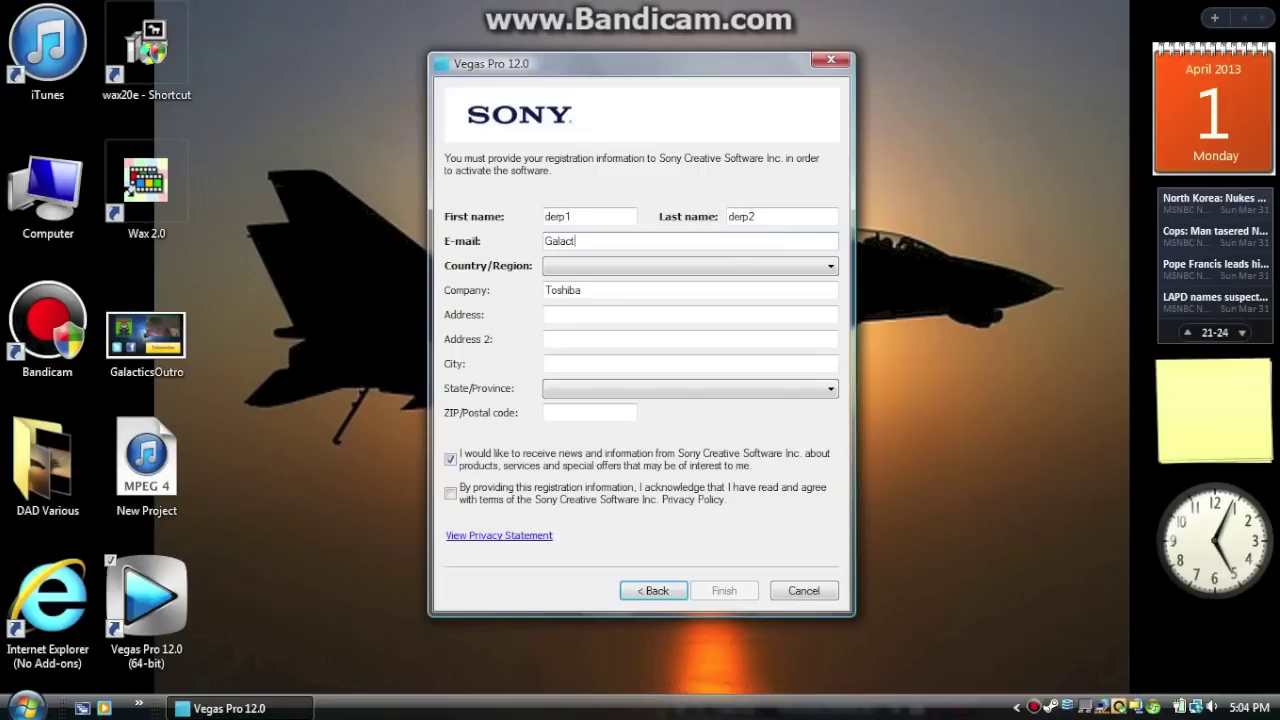
{"action": "left_click", "coordinate": [450, 459]}
Enter the street address, United States as country, the city, California as state, and a ZIP code
{"action": "left_click", "coordinate": [690, 314]}
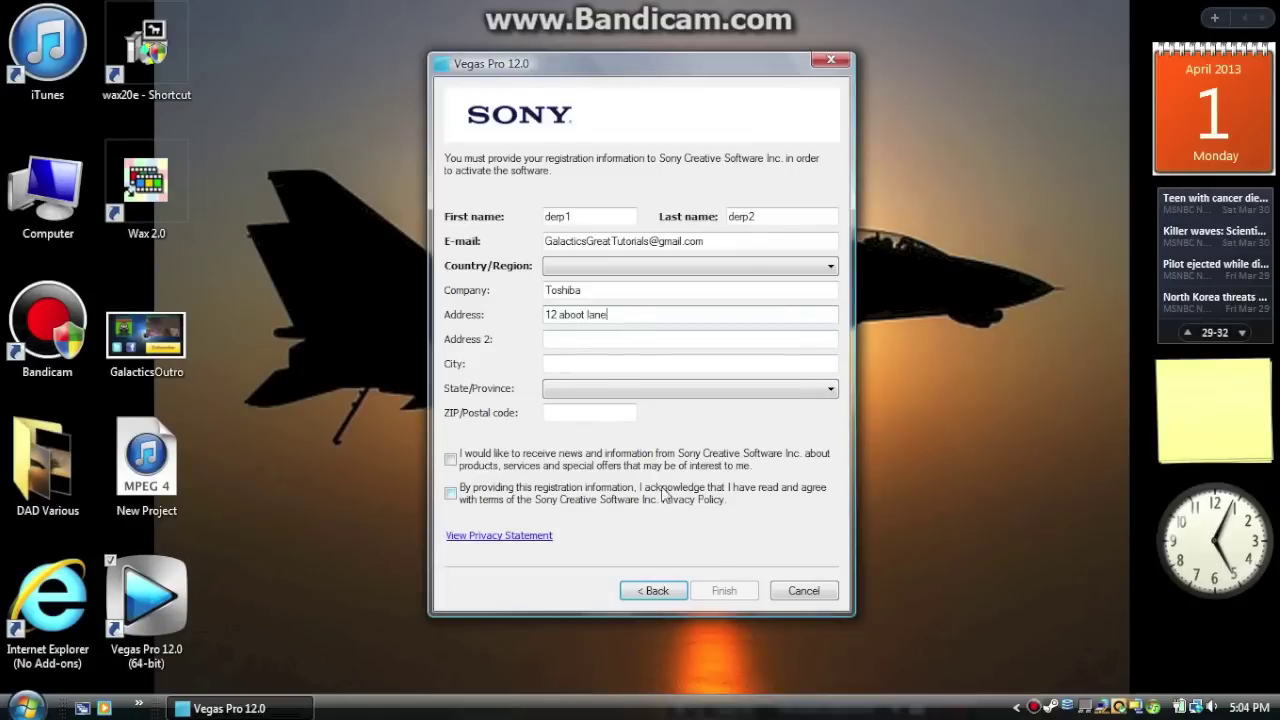
{"action": "key", "text": "Tab"}
{"action": "left_click", "coordinate": [690, 266]}
{"action": "left_click", "coordinate": [600, 300]}
{"action": "left_click", "coordinate": [690, 266]}
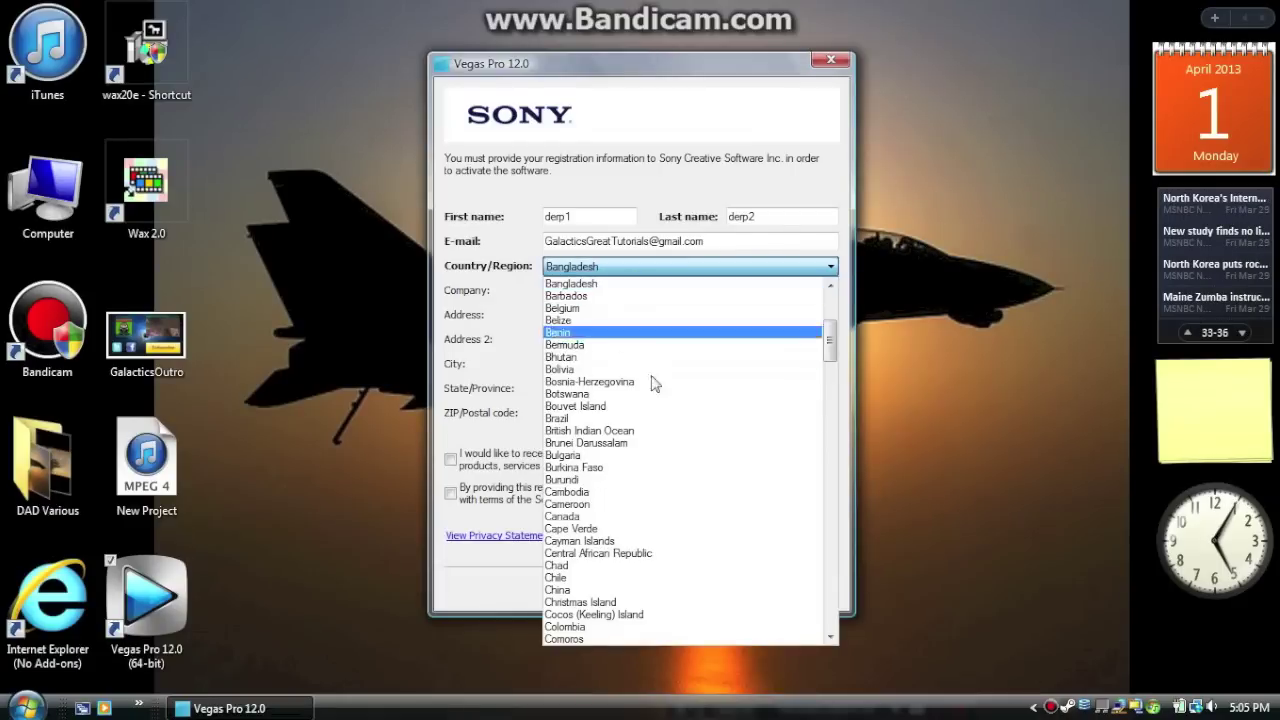
{"action": "scroll", "coordinate": [680, 470], "scroll_direction": "down", "scroll_amount": 20}
{"action": "left_click", "coordinate": [667, 410]}
{"action": "left_click", "coordinate": [603, 363]}
{"action": "type", "text": "hl"}
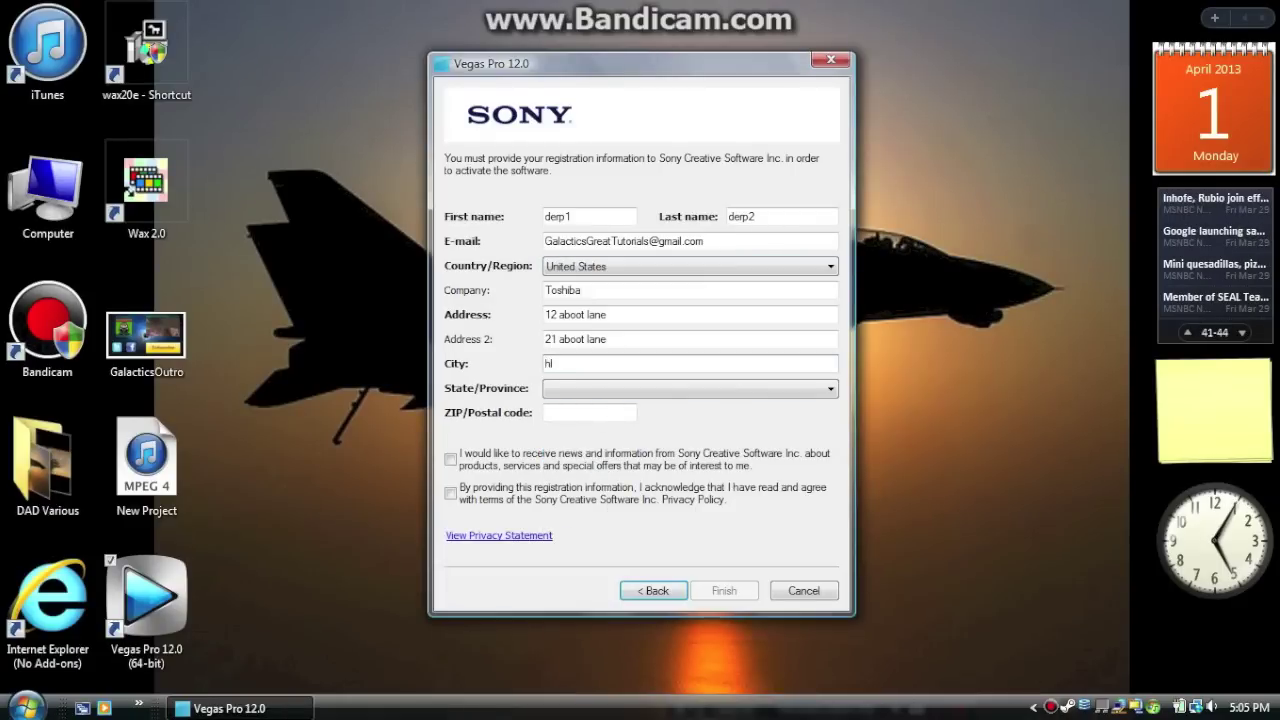
{"action": "left_click", "coordinate": [622, 389]}
{"action": "scroll", "coordinate": [646, 297], "scroll_direction": "up", "scroll_amount": 5}
{"action": "left_click", "coordinate": [640, 146]}
{"action": "key", "text": "Tab"}
{"action": "type", "text": "55667"}
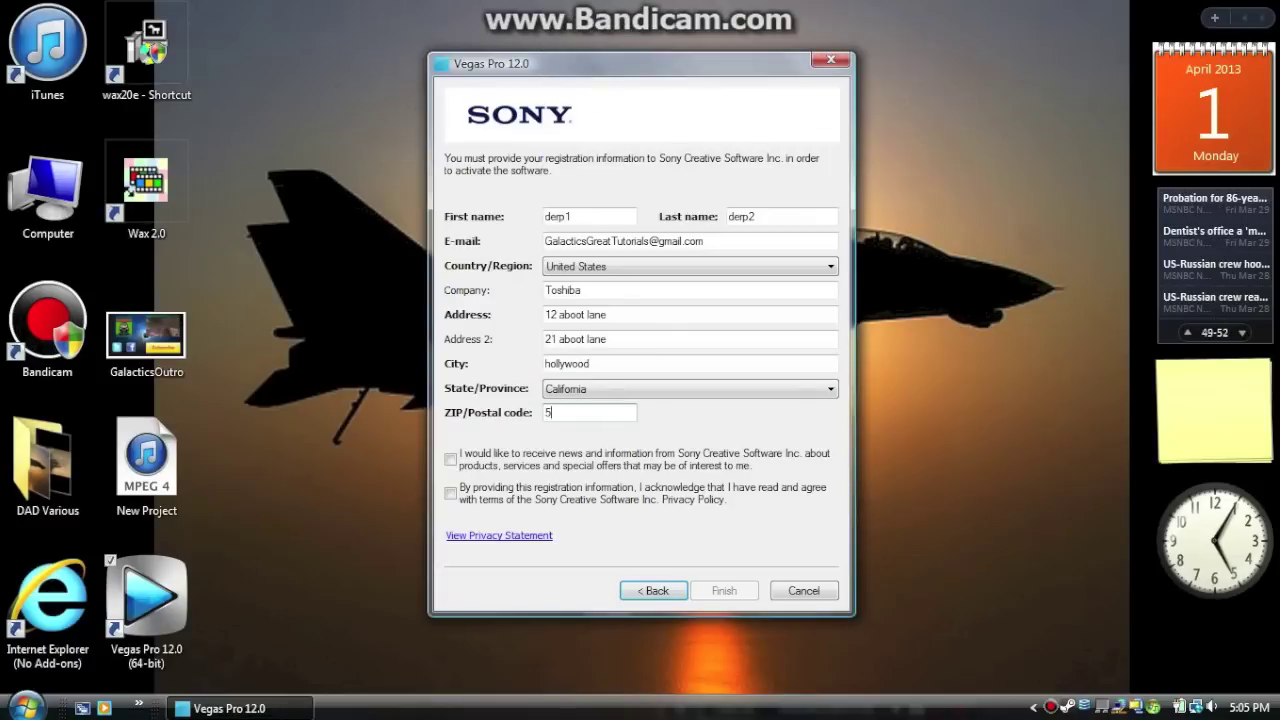
Capitalise the name entries, correct the ZIP code, submit the registration, and dismiss the confirmation
{"action": "double_click", "coordinate": [588, 216]}
{"action": "type", "text": "Derp1"}
{"action": "key", "text": "Tab"}
{"action": "type", "text": "Derp2"}
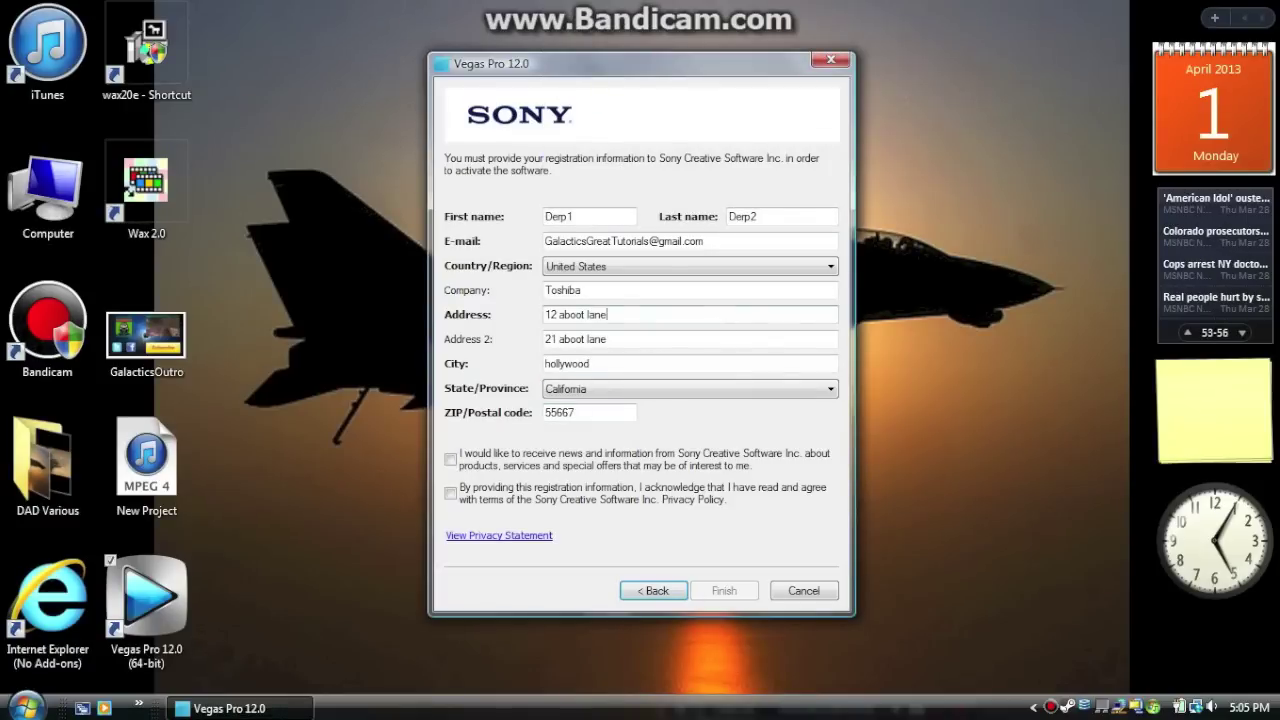
{"action": "double_click", "coordinate": [589, 412]}
{"action": "type", "text": "134455"}
{"action": "double_click", "coordinate": [600, 412]}
{"action": "type", "text": "1344"}
{"action": "key", "text": "Tab"}
{"action": "key", "text": "space"}
{"action": "key", "text": "Tab"}
{"action": "key", "text": "space"}
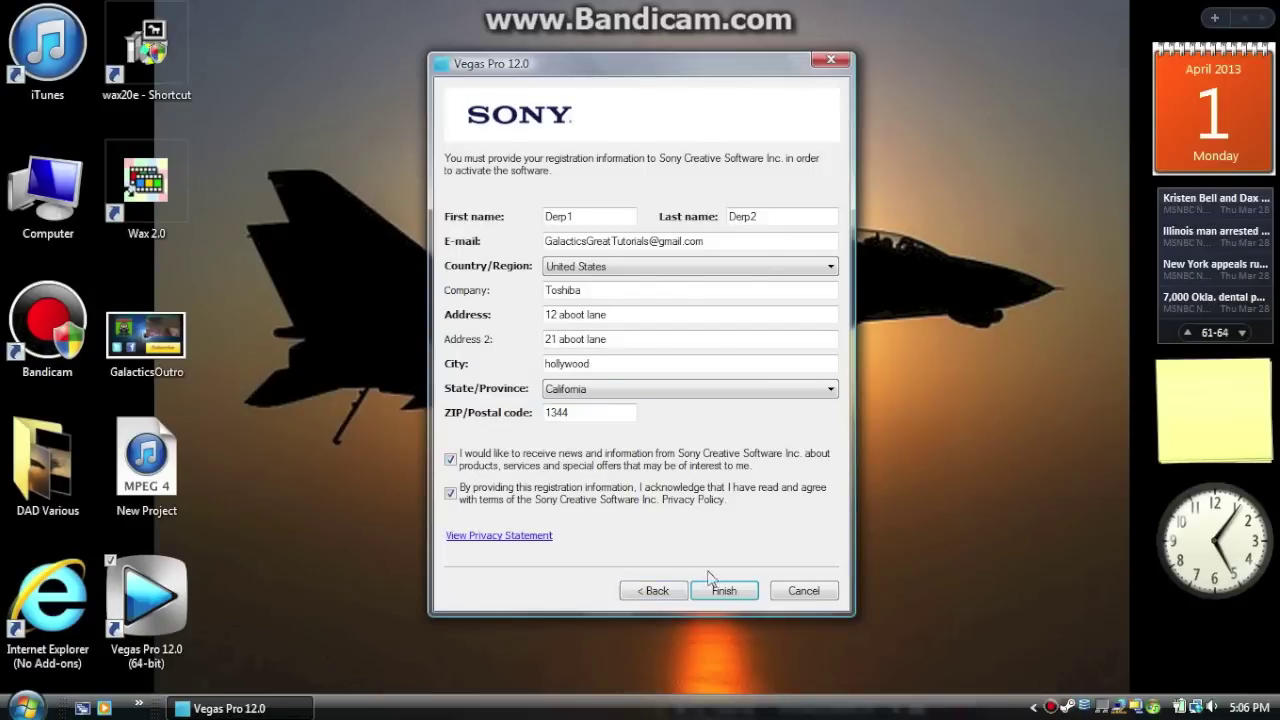
{"action": "key", "text": "Return"}
{"action": "type", "text": "55"}
{"action": "left_click", "coordinate": [713, 595]}
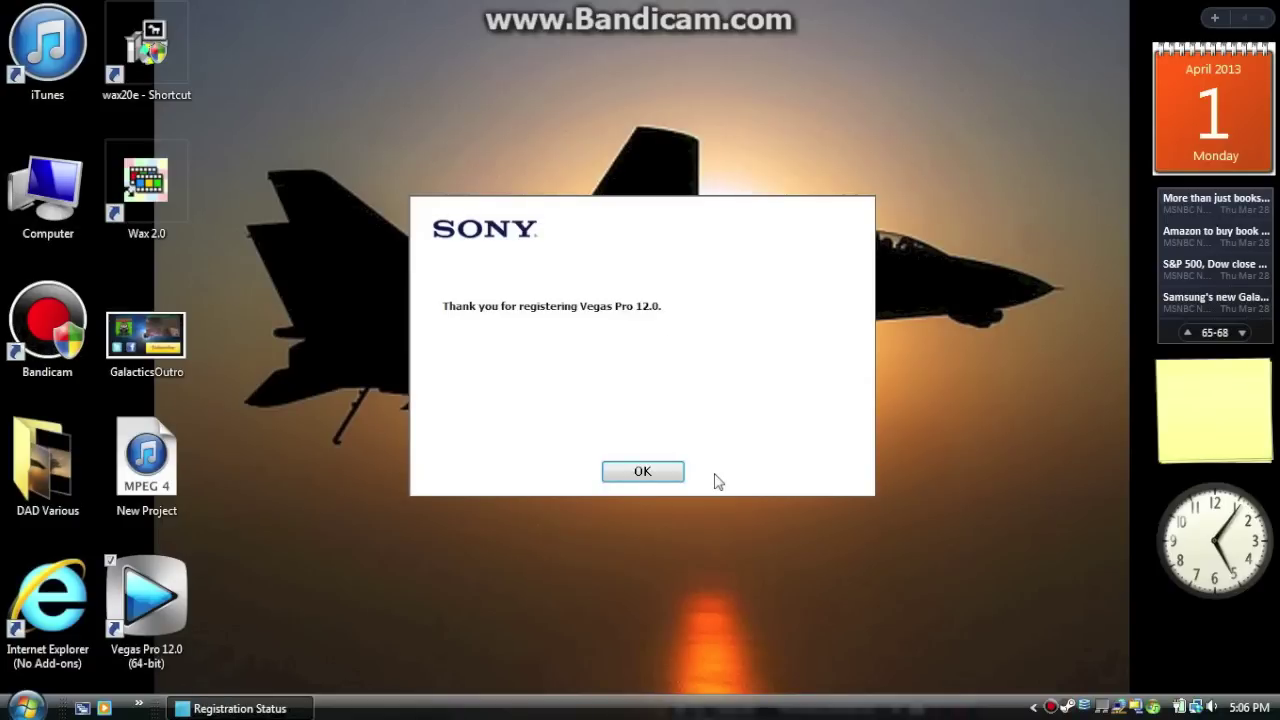
{"action": "left_click", "coordinate": [645, 467]}
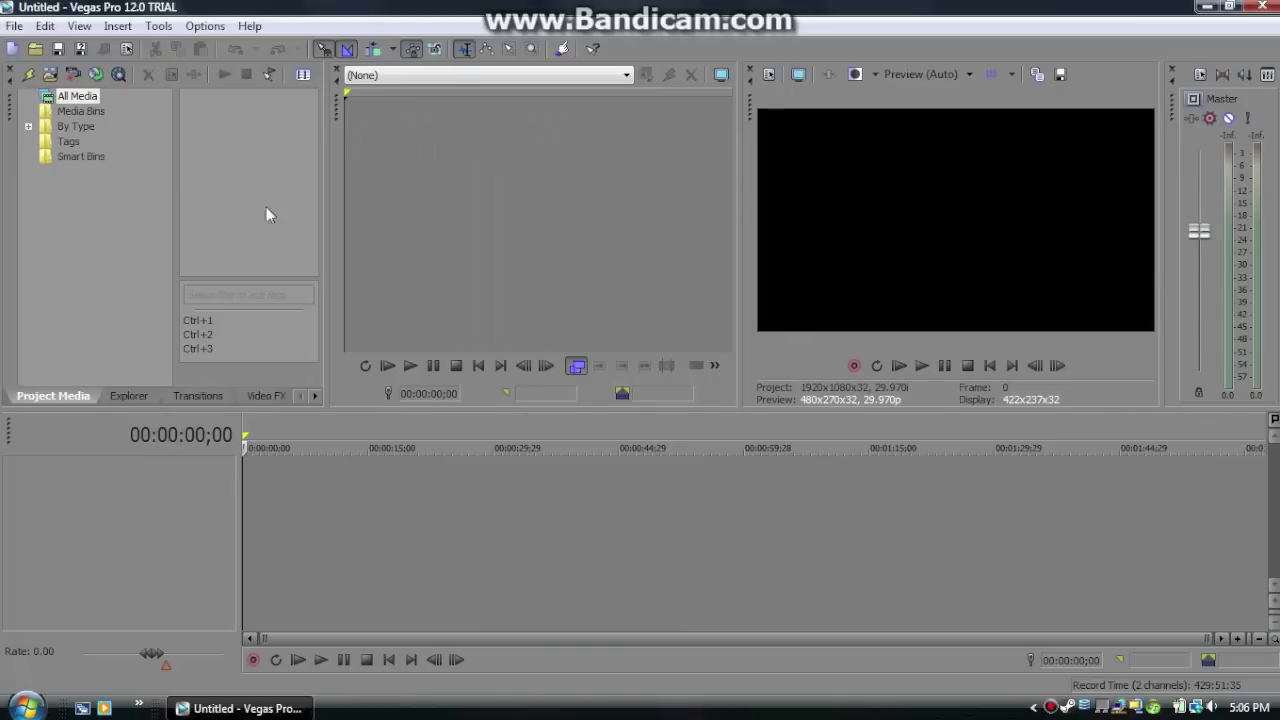
Import the New Project video from the Desktop into the project media
{"action": "left_click", "coordinate": [15, 26]}
{"action": "mouse_move", "coordinate": [121, 207]}
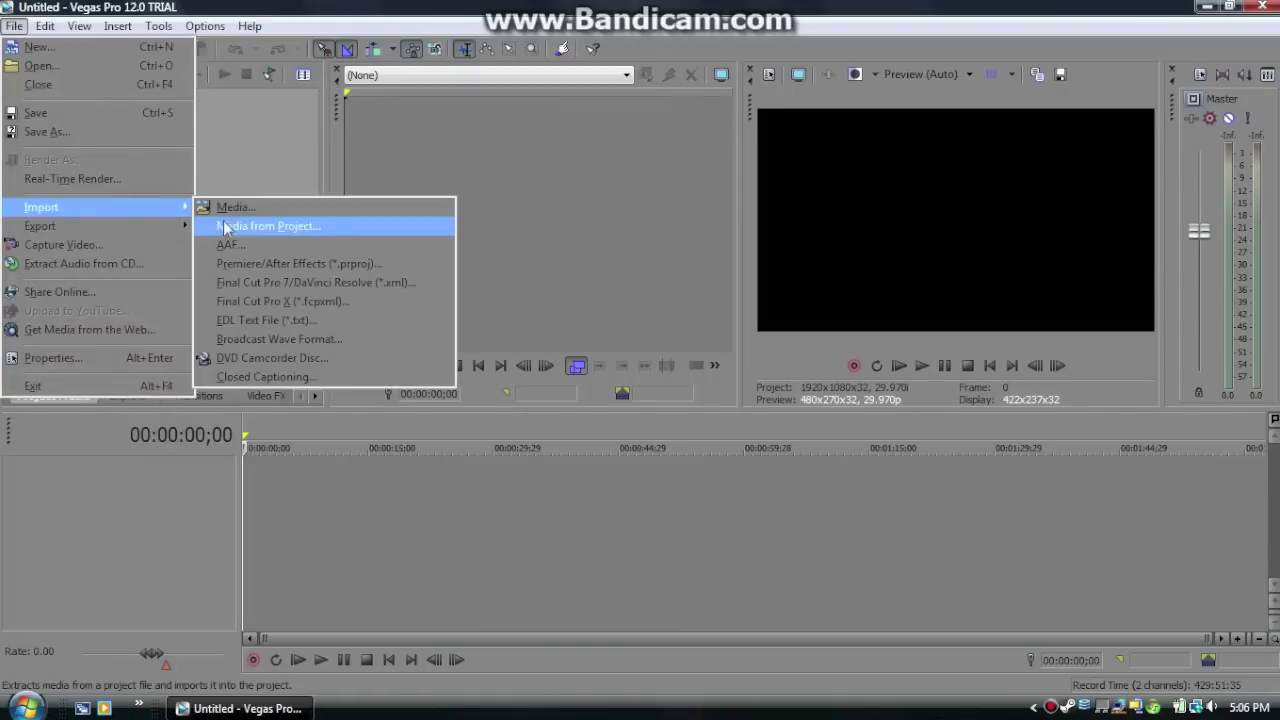
{"action": "left_click", "coordinate": [279, 211]}
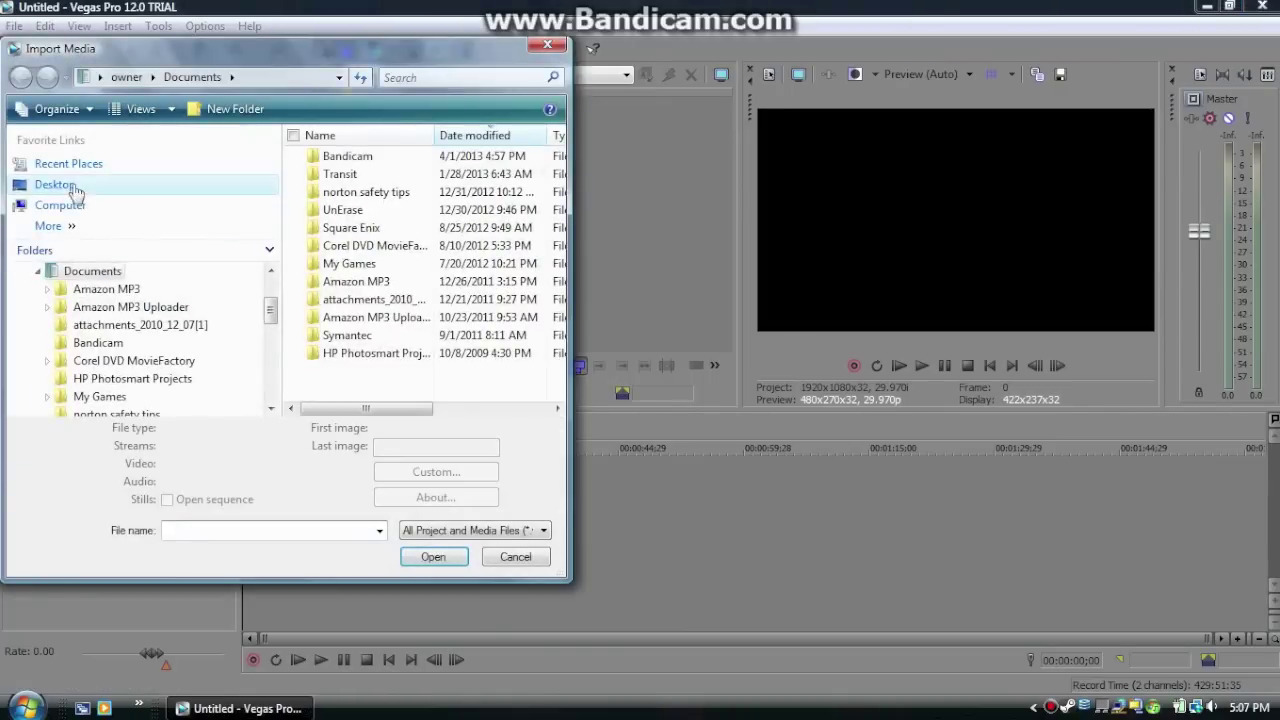
{"action": "left_click", "coordinate": [54, 184]}
{"action": "scroll", "coordinate": [556, 289], "scroll_direction": "down", "scroll_amount": 2}
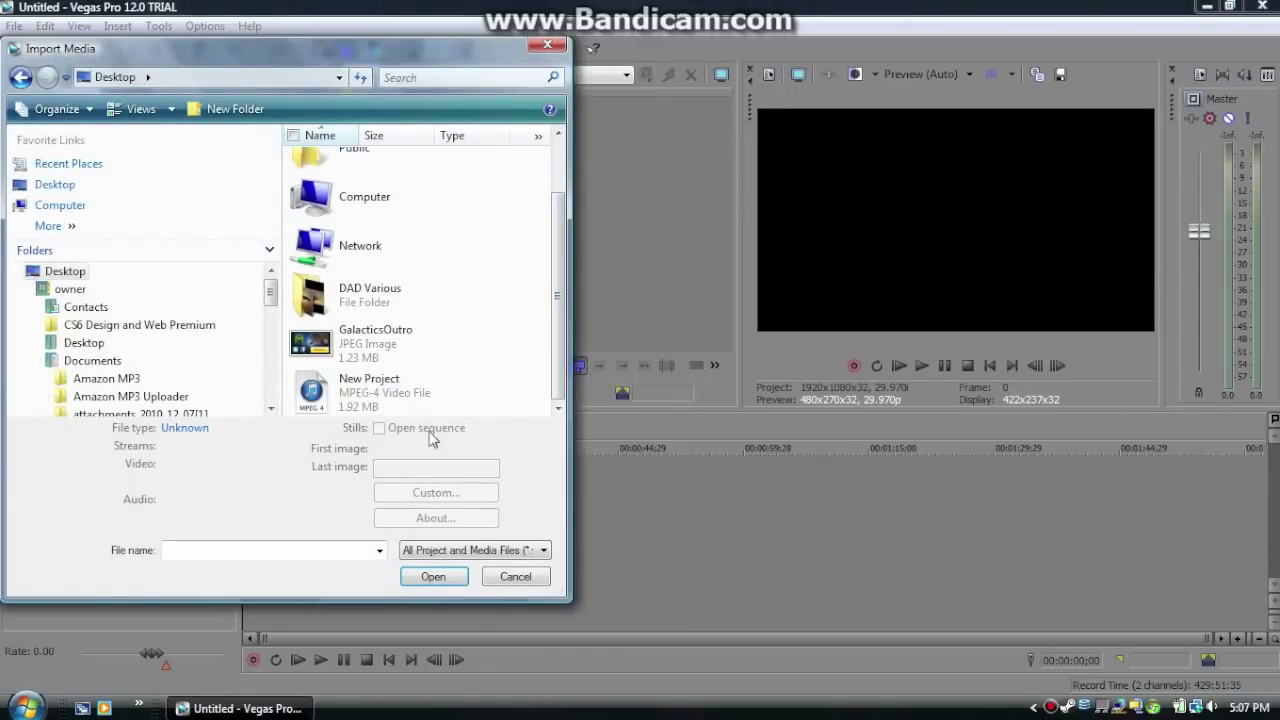
{"action": "left_click", "coordinate": [397, 400]}
{"action": "left_click", "coordinate": [420, 575]}
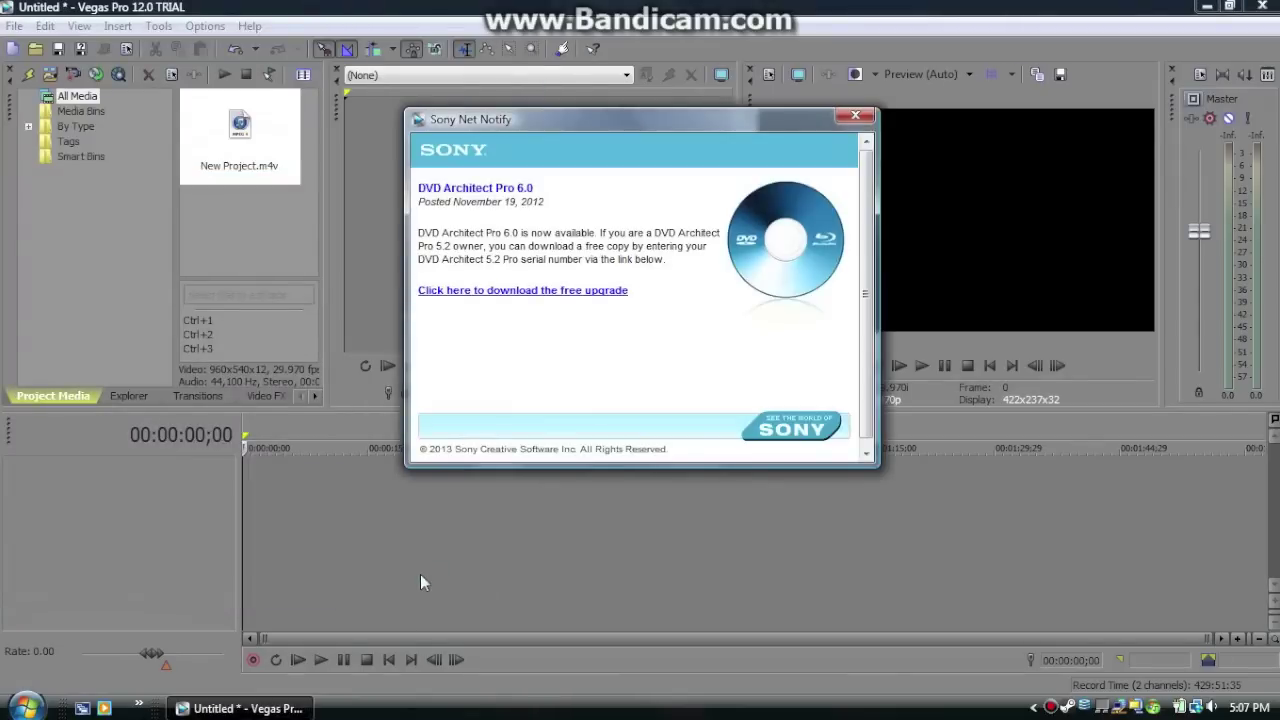
Dismiss the product news popup and import the GalacticsOutro.jpeg image as well
{"action": "left_click", "coordinate": [855, 116]}
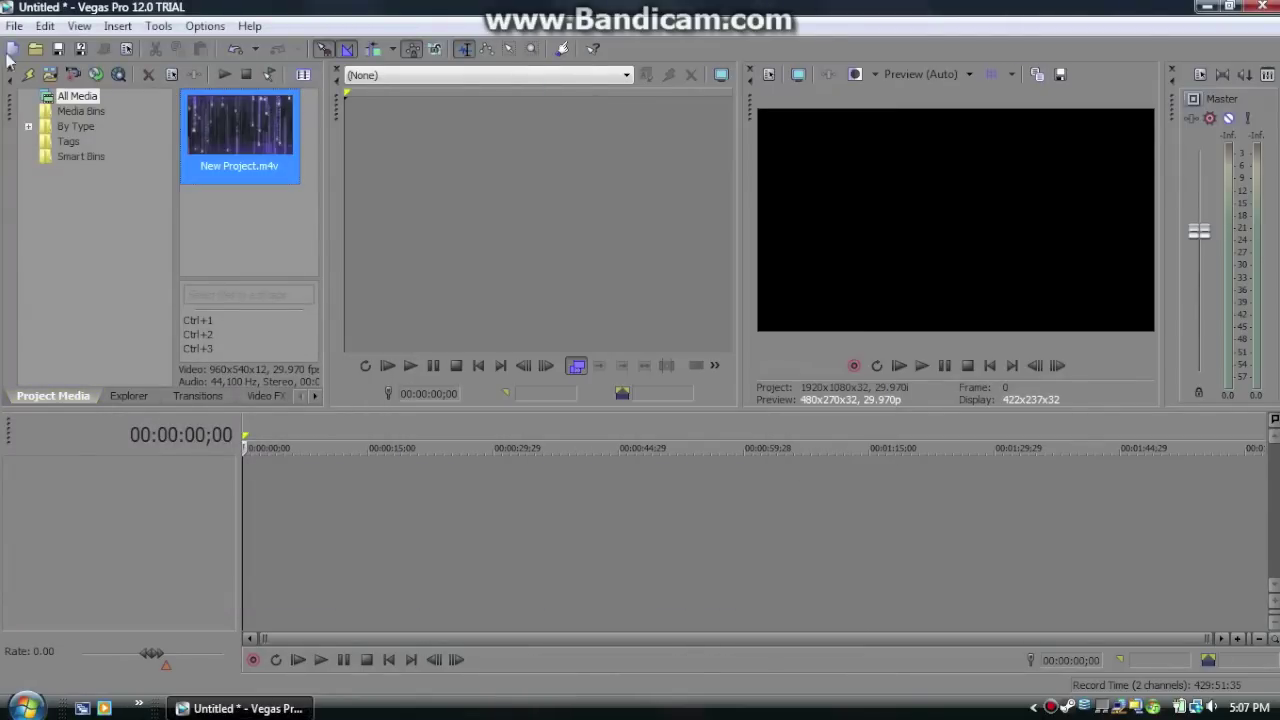
{"action": "left_click", "coordinate": [14, 26]}
{"action": "mouse_move", "coordinate": [88, 212]}
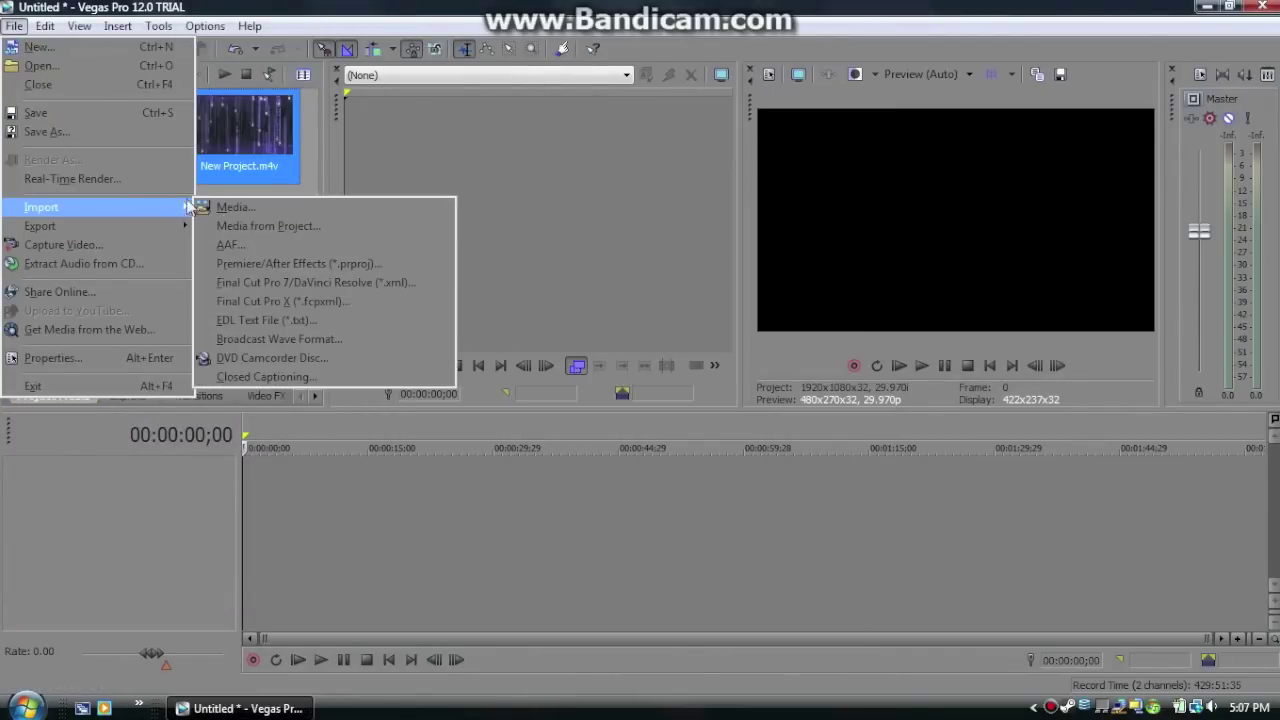
{"action": "left_click", "coordinate": [232, 208]}
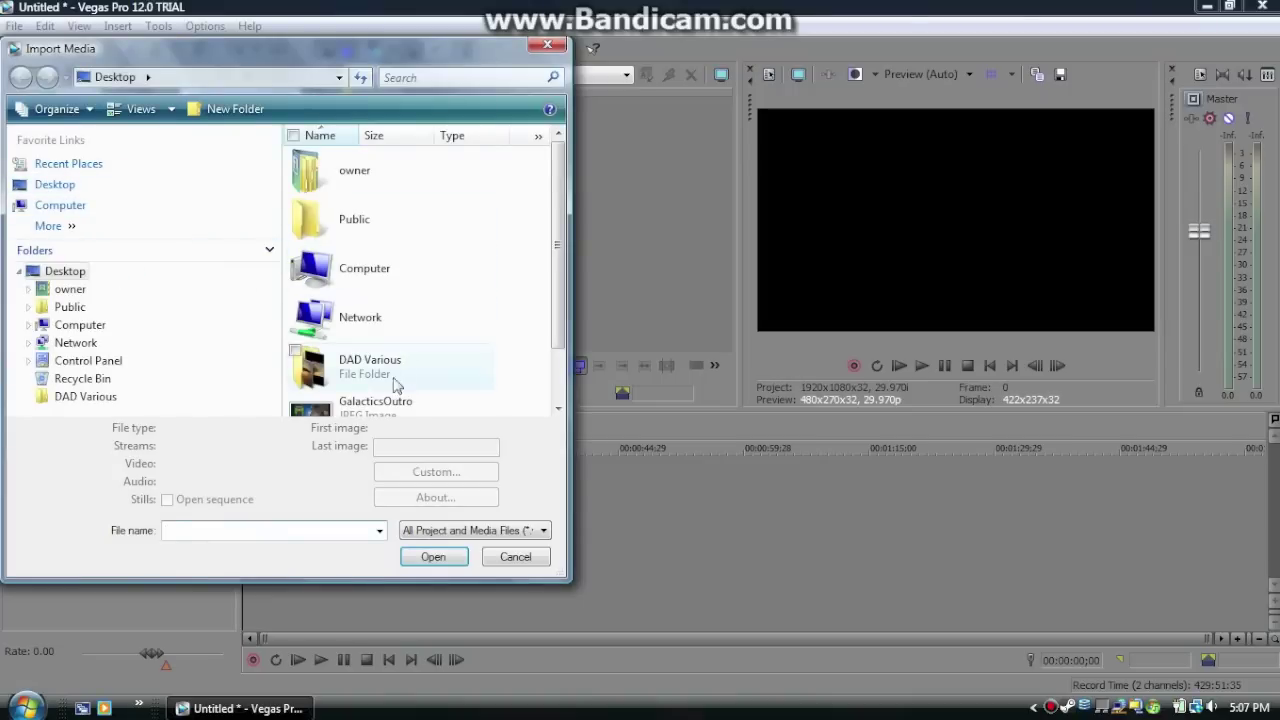
{"action": "left_click", "coordinate": [372, 404]}
{"action": "left_click", "coordinate": [433, 561]}
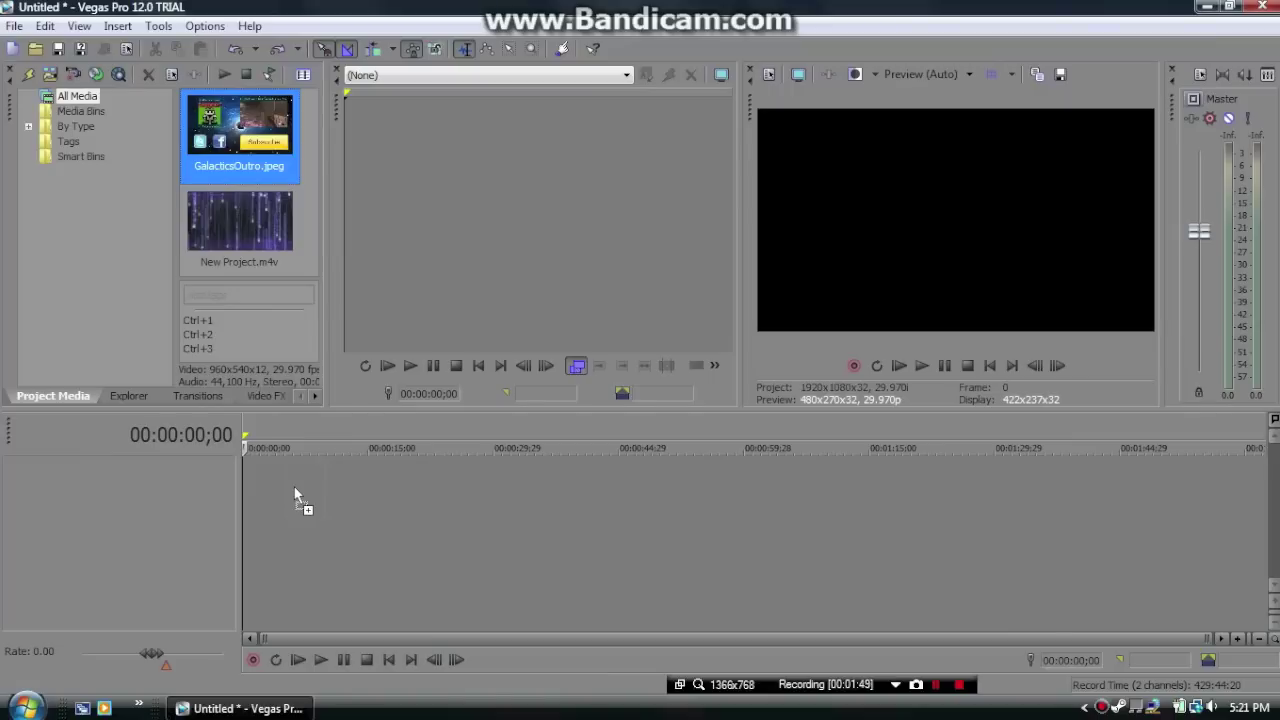
Place GalacticsOutro.jpeg on the timeline and New Project.m4v on the track above, matching project settings to the clip
{"action": "left_click_drag", "start_coordinate": [294, 494], "coordinate": [254, 486]}
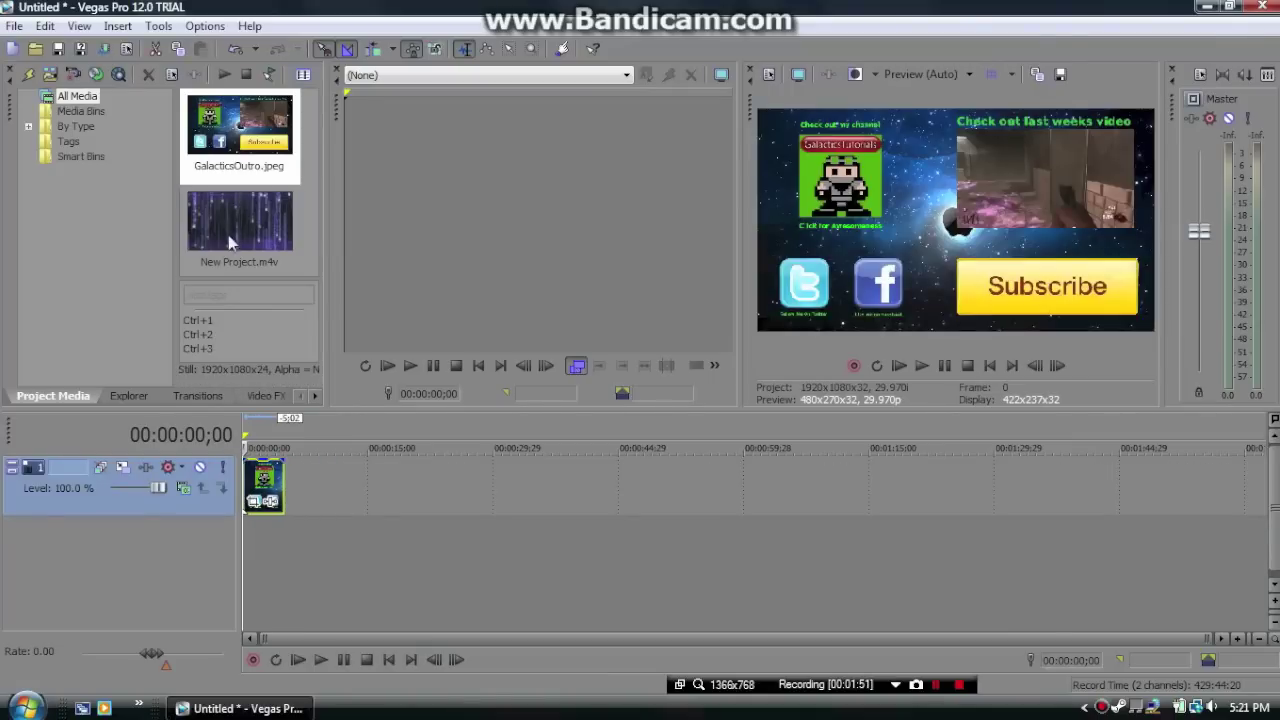
{"action": "left_click_drag", "start_coordinate": [228, 235], "coordinate": [253, 557]}
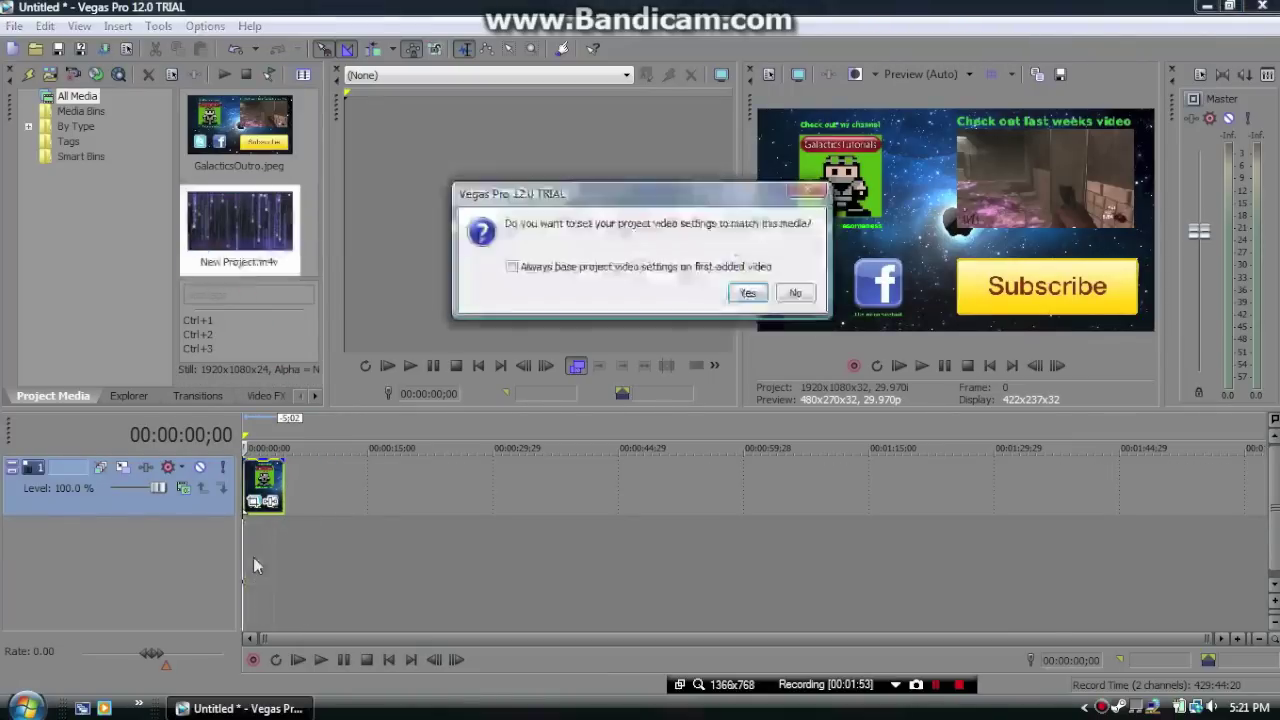
{"action": "left_click", "coordinate": [747, 292]}
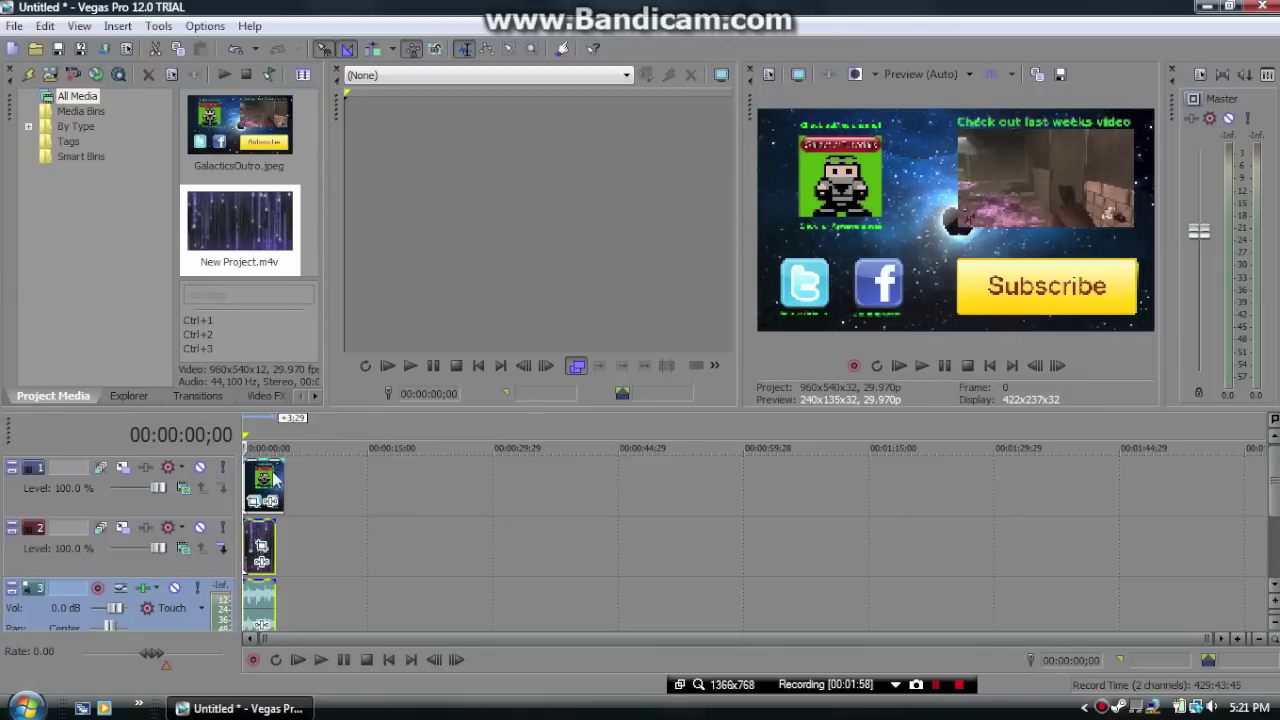
{"action": "key", "text": "Delete"}
{"action": "key", "text": "Delete"}
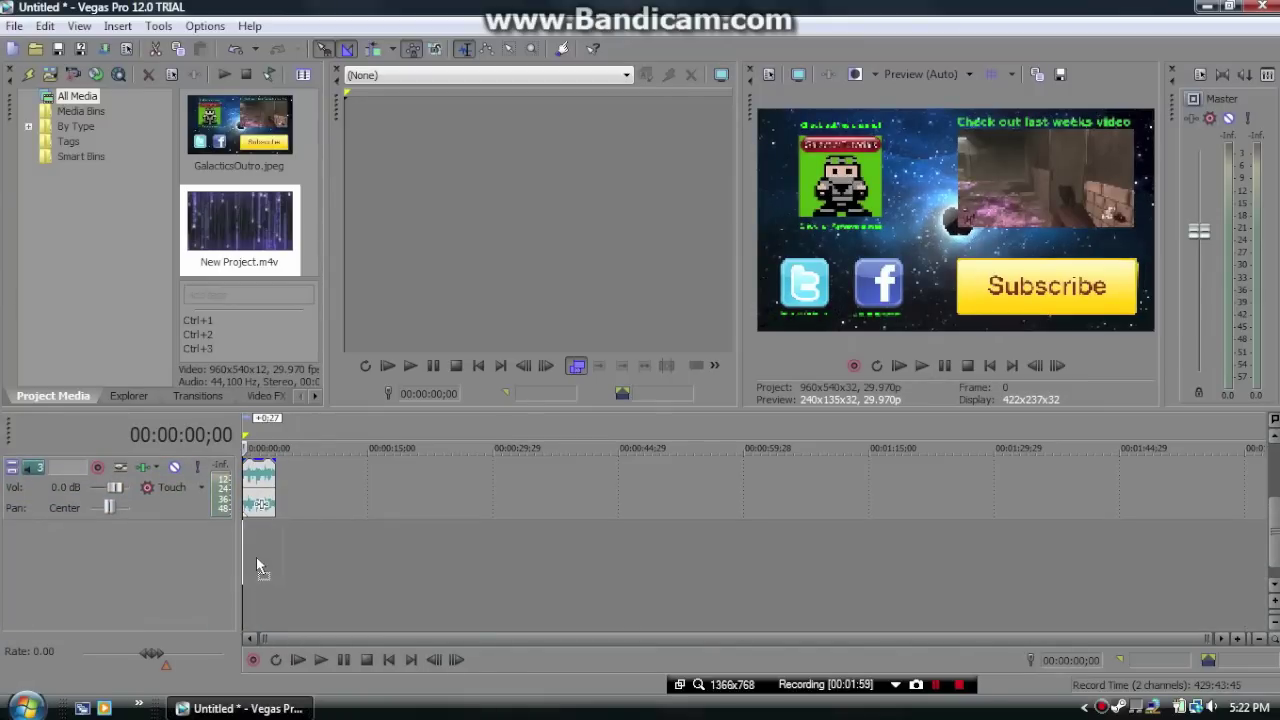
{"action": "left_click_drag", "start_coordinate": [258, 493], "coordinate": [295, 473]}
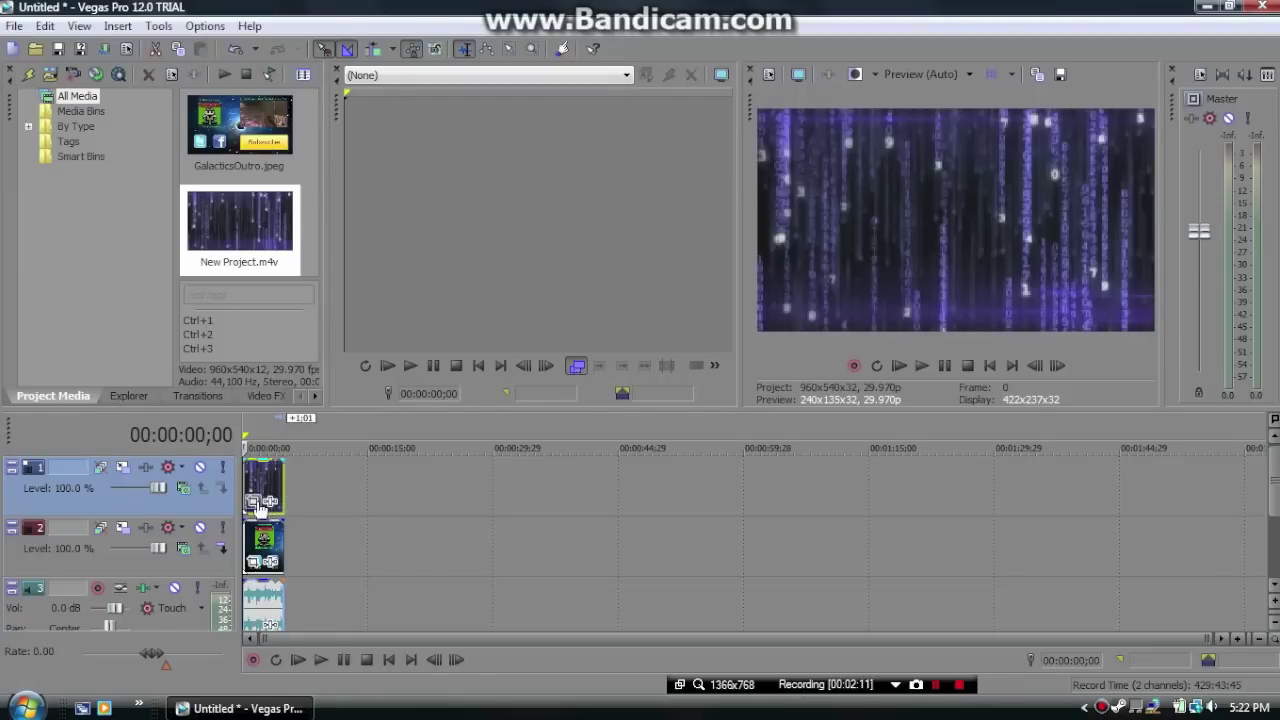
Open Event Pan/Crop for the top New Project clip and zoom the workspace out
{"action": "left_click", "coordinate": [256, 503]}
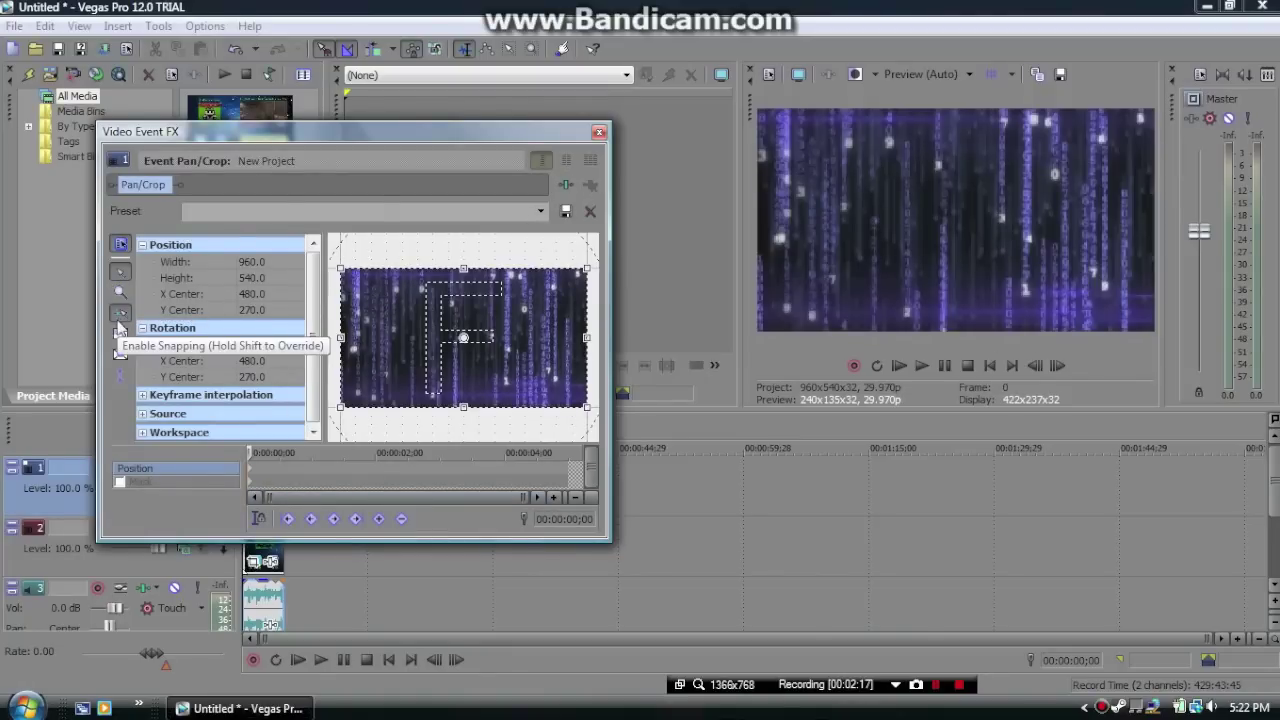
{"action": "left_click", "coordinate": [120, 292]}
{"action": "right_click", "coordinate": [390, 337]}
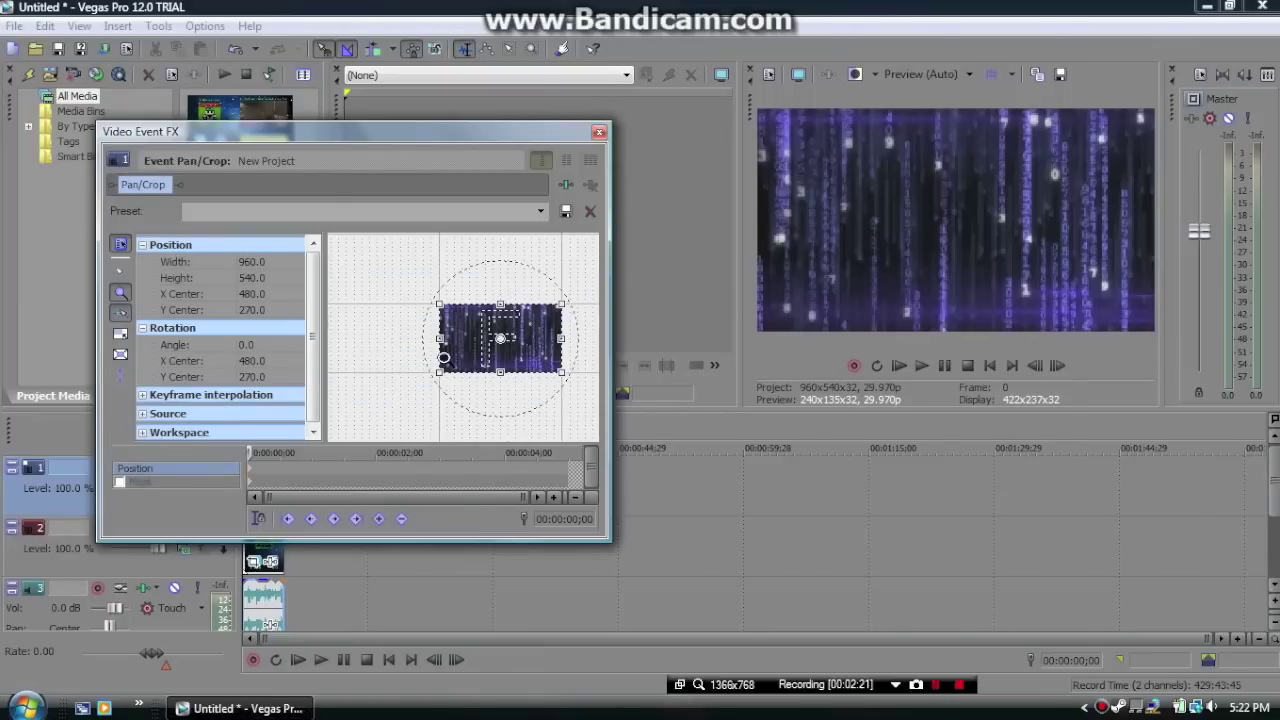
{"action": "left_click", "coordinate": [120, 272]}
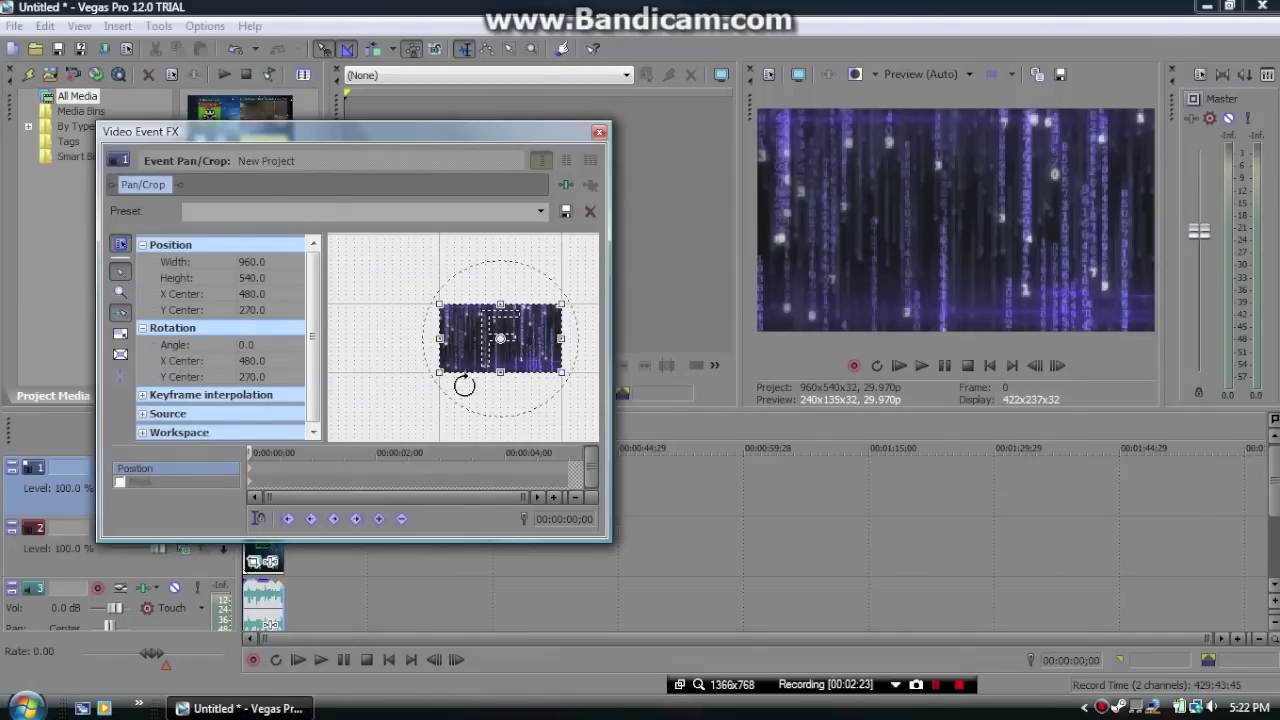
Restore the crop frame to its original 960x540 size and zoom the workspace out further
{"action": "mouse_move", "coordinate": [560, 373]}
{"action": "left_mouse_down"}
{"action": "mouse_move", "coordinate": [464, 341]}
{"action": "mouse_move", "coordinate": [546, 372]}
{"action": "left_mouse_up"}
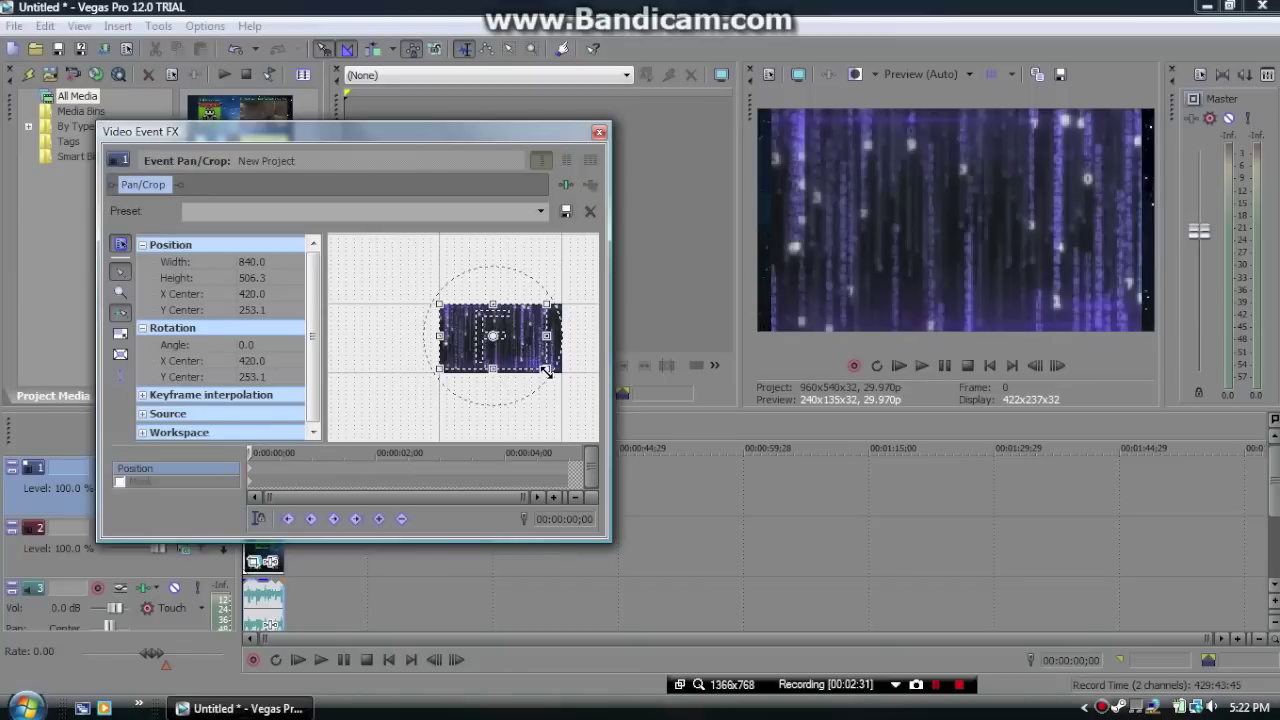
{"action": "mouse_move", "coordinate": [545, 371]}
{"action": "left_mouse_down"}
{"action": "mouse_move", "coordinate": [512, 360]}
{"action": "mouse_move", "coordinate": [507, 328]}
{"action": "mouse_move", "coordinate": [495, 330]}
{"action": "mouse_move", "coordinate": [560, 375]}
{"action": "left_mouse_up"}
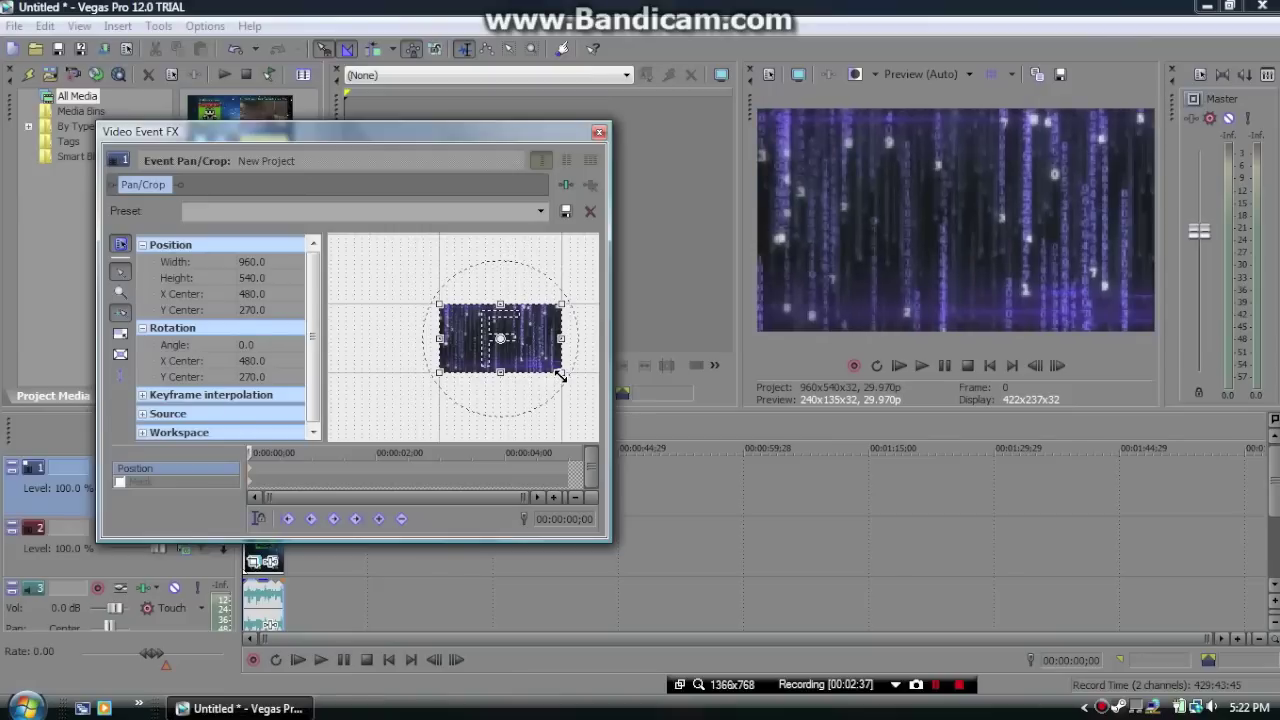
{"action": "right_click", "coordinate": [470, 370]}
{"action": "left_click", "coordinate": [356, 349]}
{"action": "left_click", "coordinate": [120, 292]}
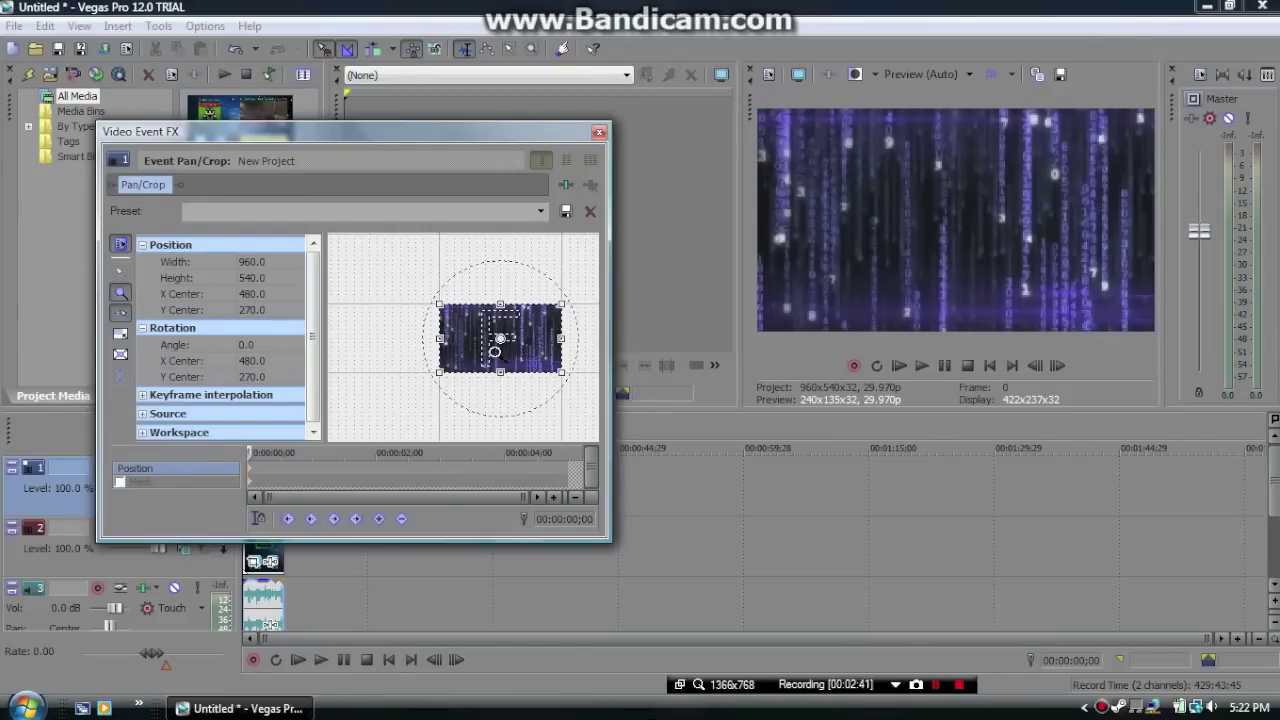
{"action": "right_click", "coordinate": [470, 350]}
{"action": "right_click", "coordinate": [470, 350]}
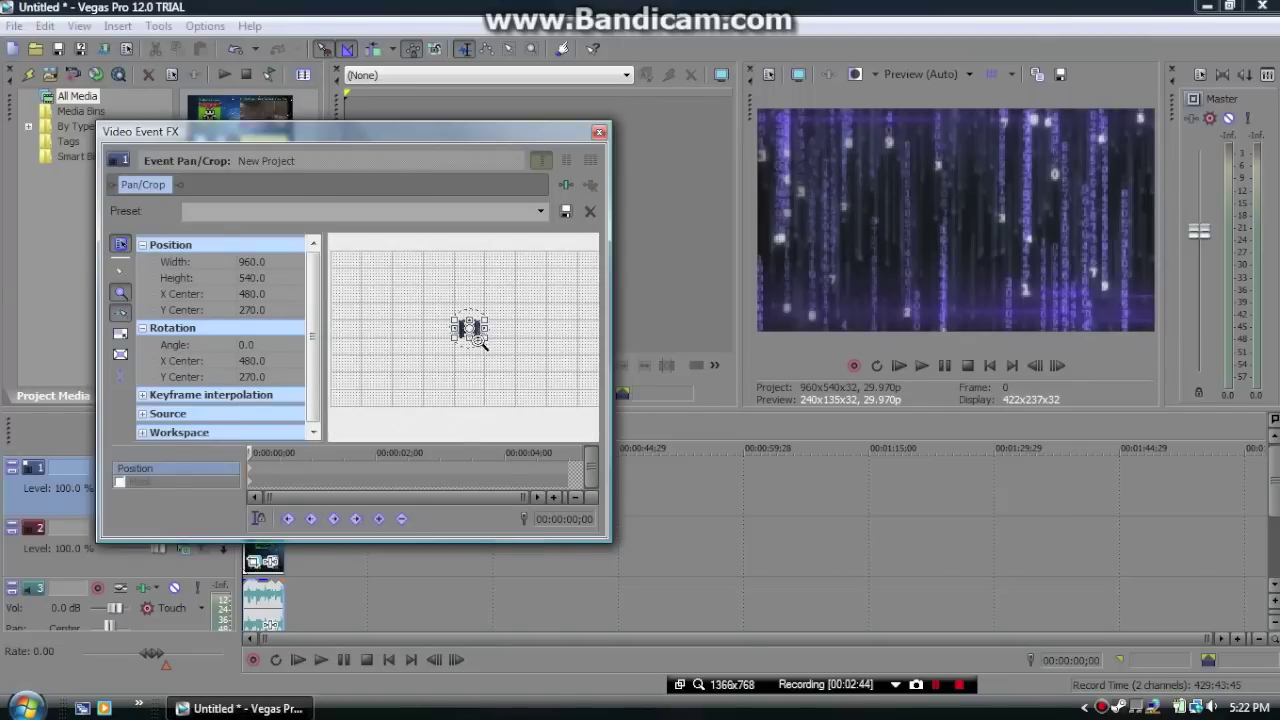
{"action": "left_click", "coordinate": [120, 270]}
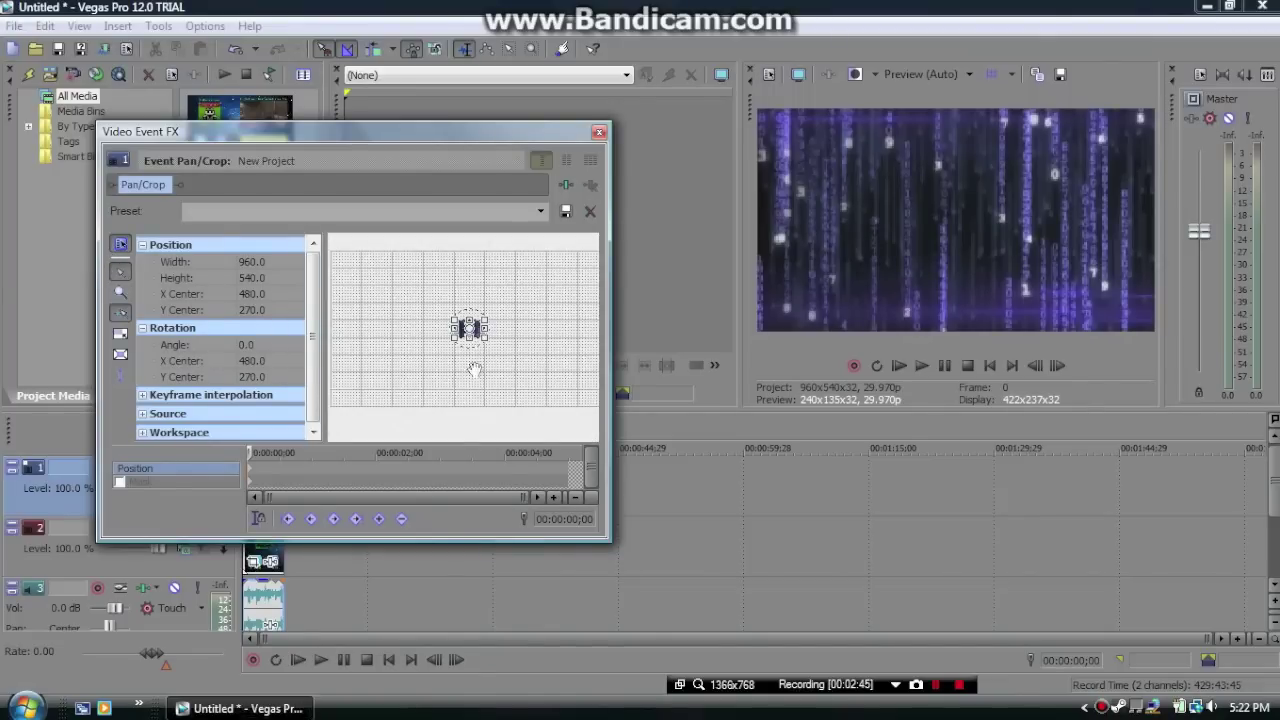
Resize the crop frame so the clip fits the 'Check out last weeks video' box, undoing the final overshoot
{"action": "left_click_drag", "start_coordinate": [481, 340], "coordinate": [520, 340]}
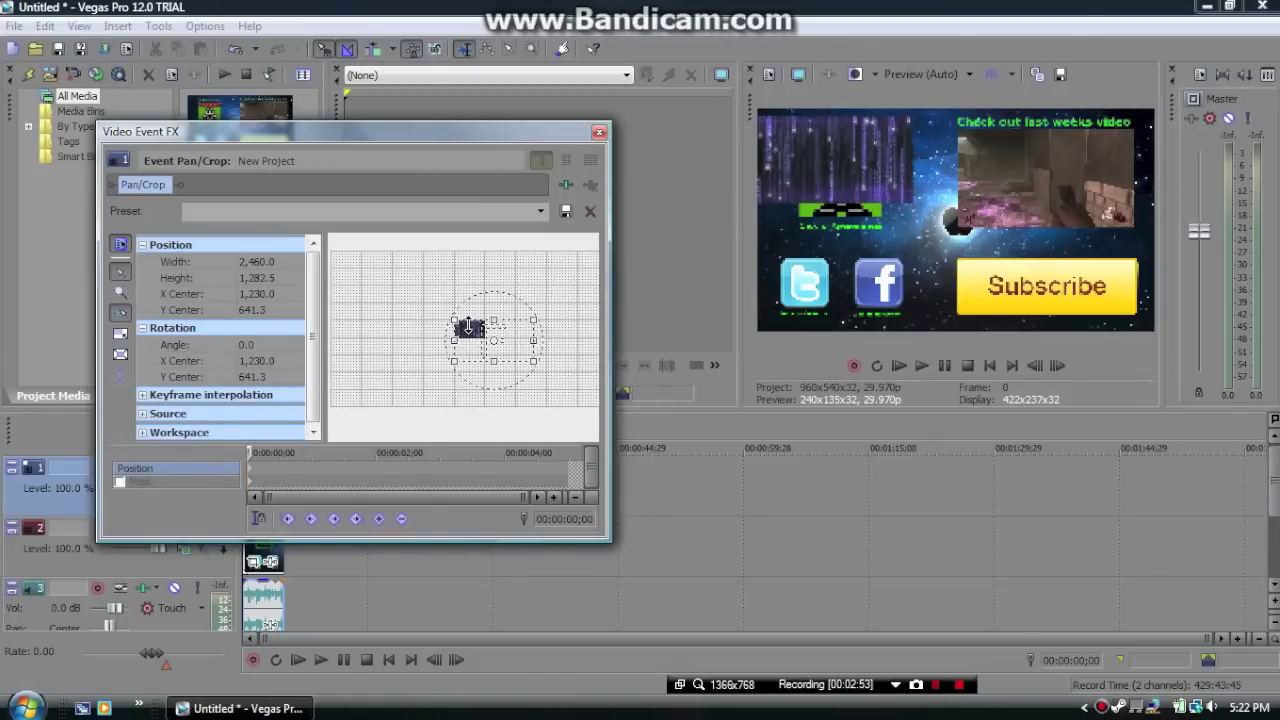
{"action": "mouse_move", "coordinate": [450, 320]}
{"action": "left_mouse_down"}
{"action": "mouse_move", "coordinate": [420, 314]}
{"action": "mouse_move", "coordinate": [422, 326]}
{"action": "mouse_move", "coordinate": [446, 309]}
{"action": "left_mouse_up"}
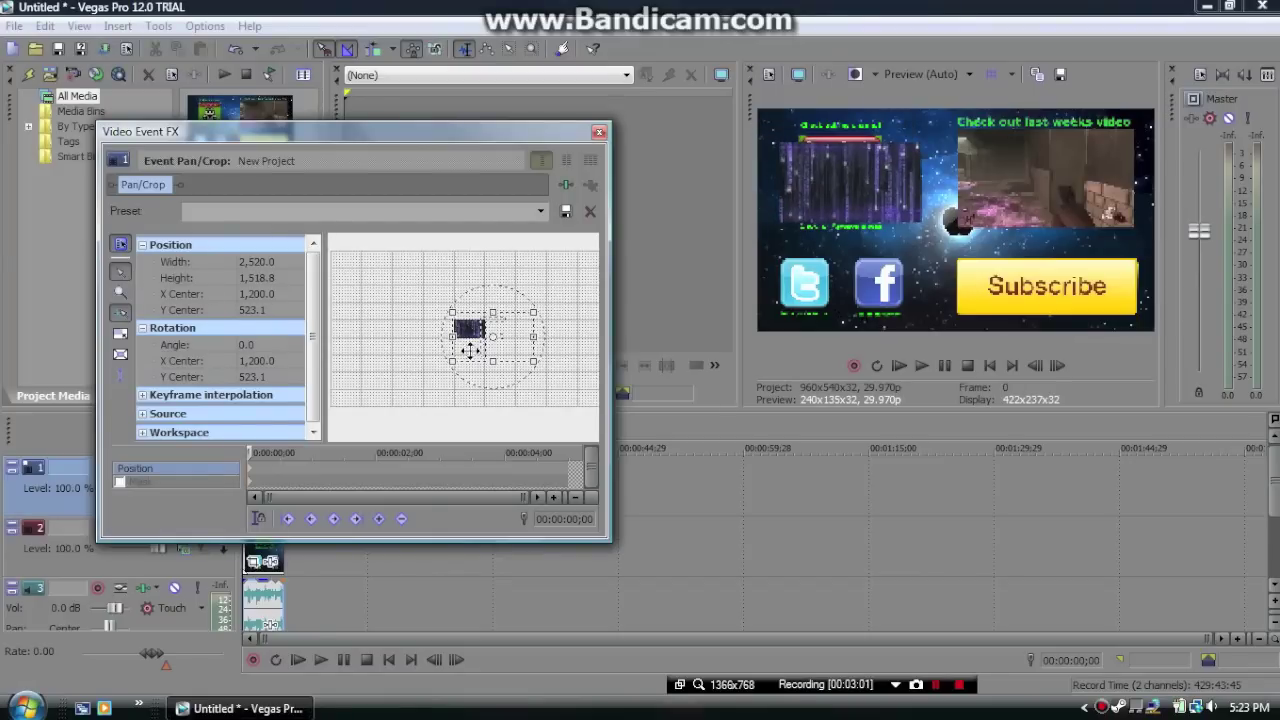
{"action": "left_click_drag", "start_coordinate": [493, 337], "coordinate": [386, 334]}
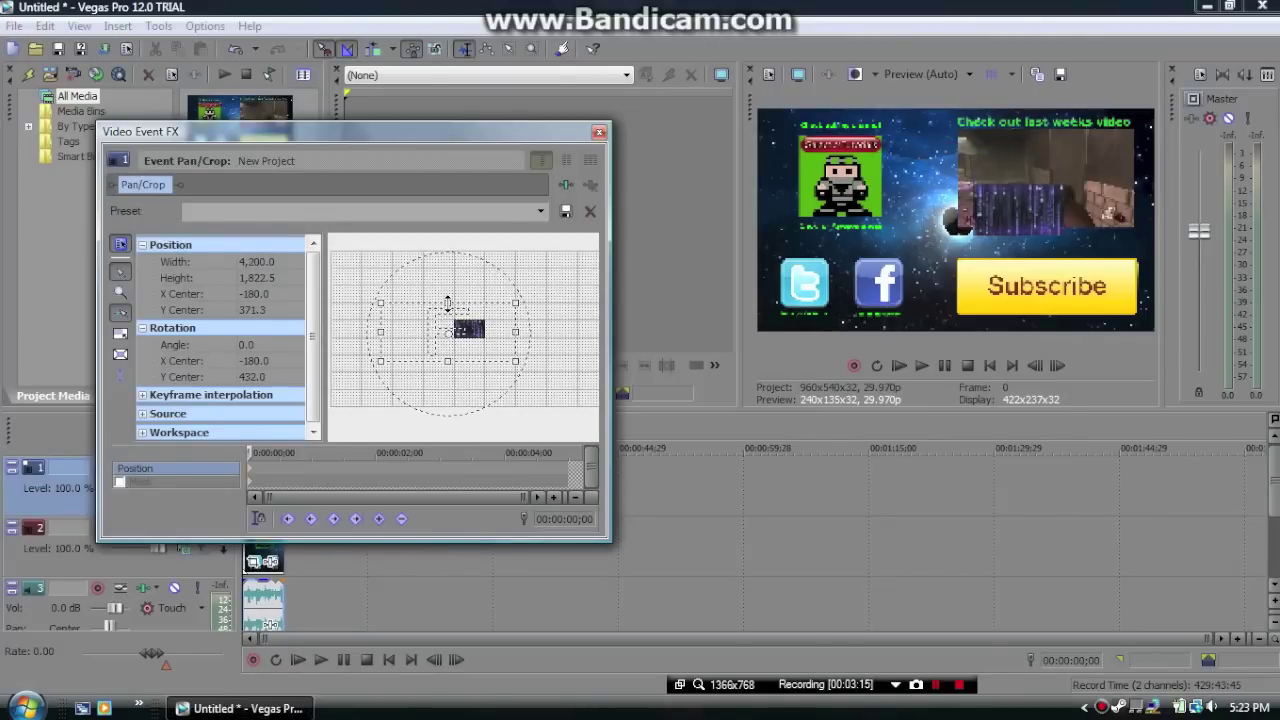
{"action": "left_click_drag", "start_coordinate": [450, 360], "coordinate": [494, 362]}
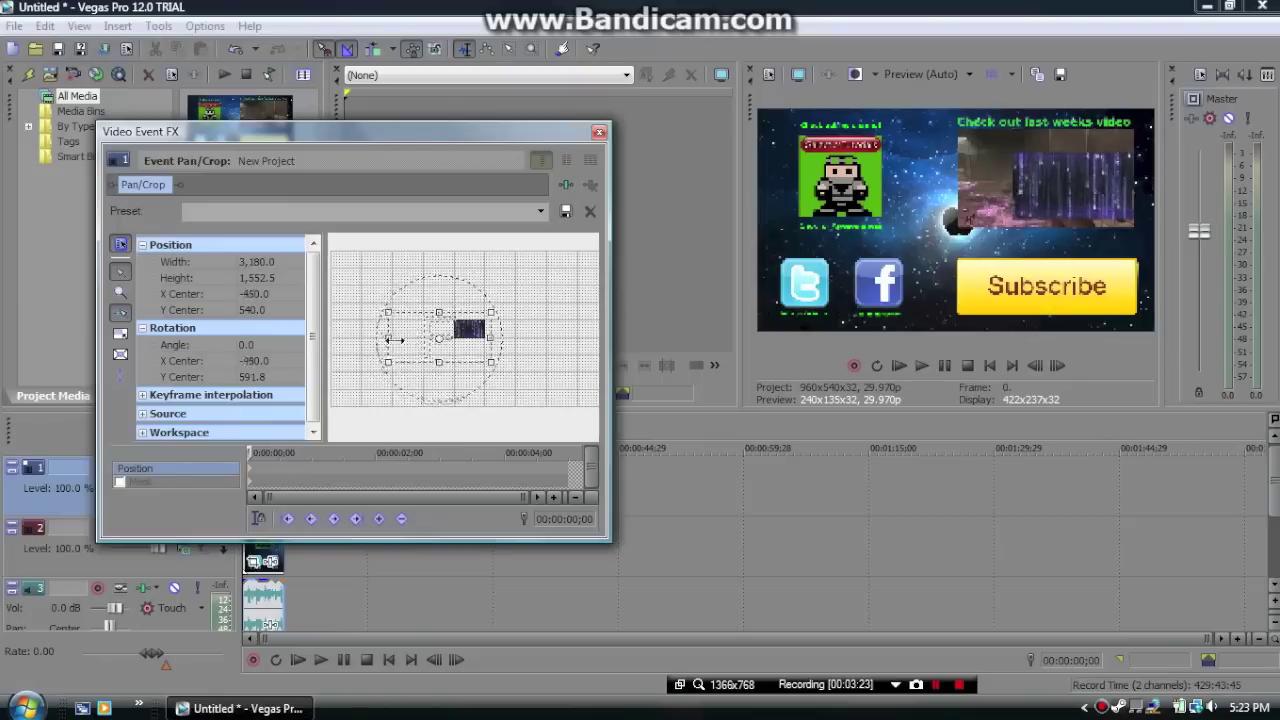
{"action": "left_click_drag", "start_coordinate": [383, 340], "coordinate": [419, 342]}
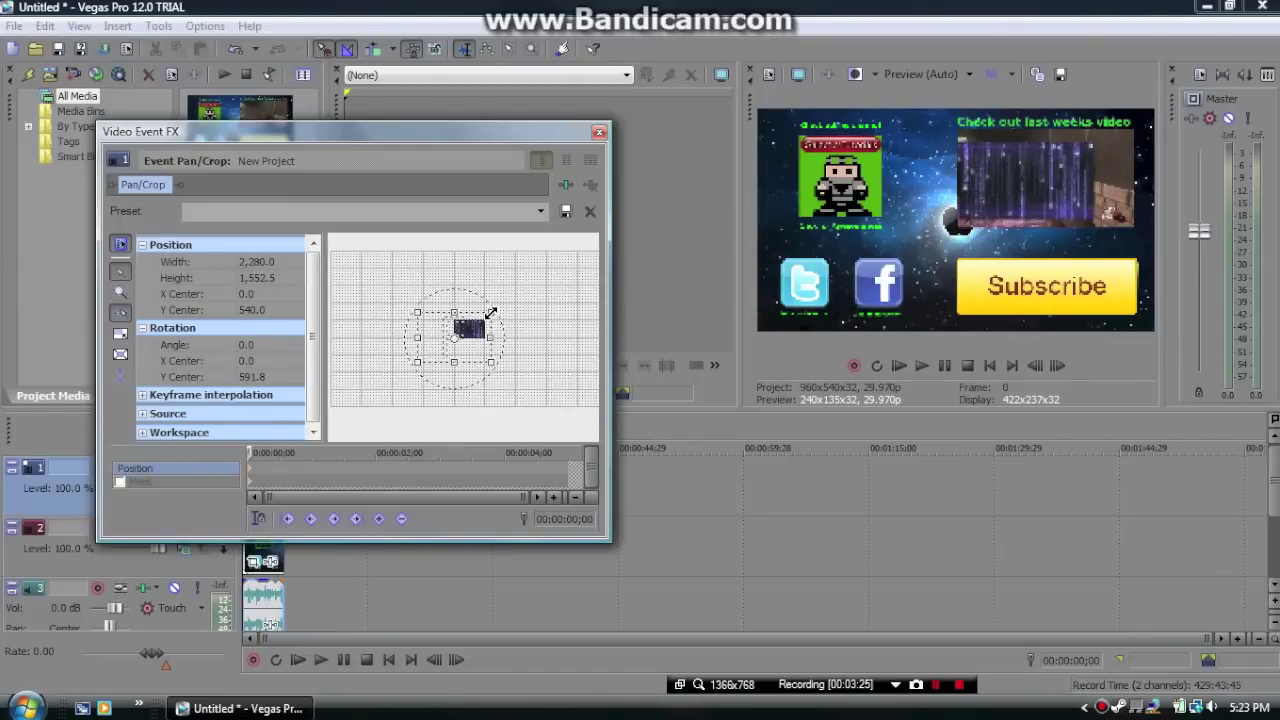
{"action": "left_click_drag", "start_coordinate": [491, 313], "coordinate": [488, 318]}
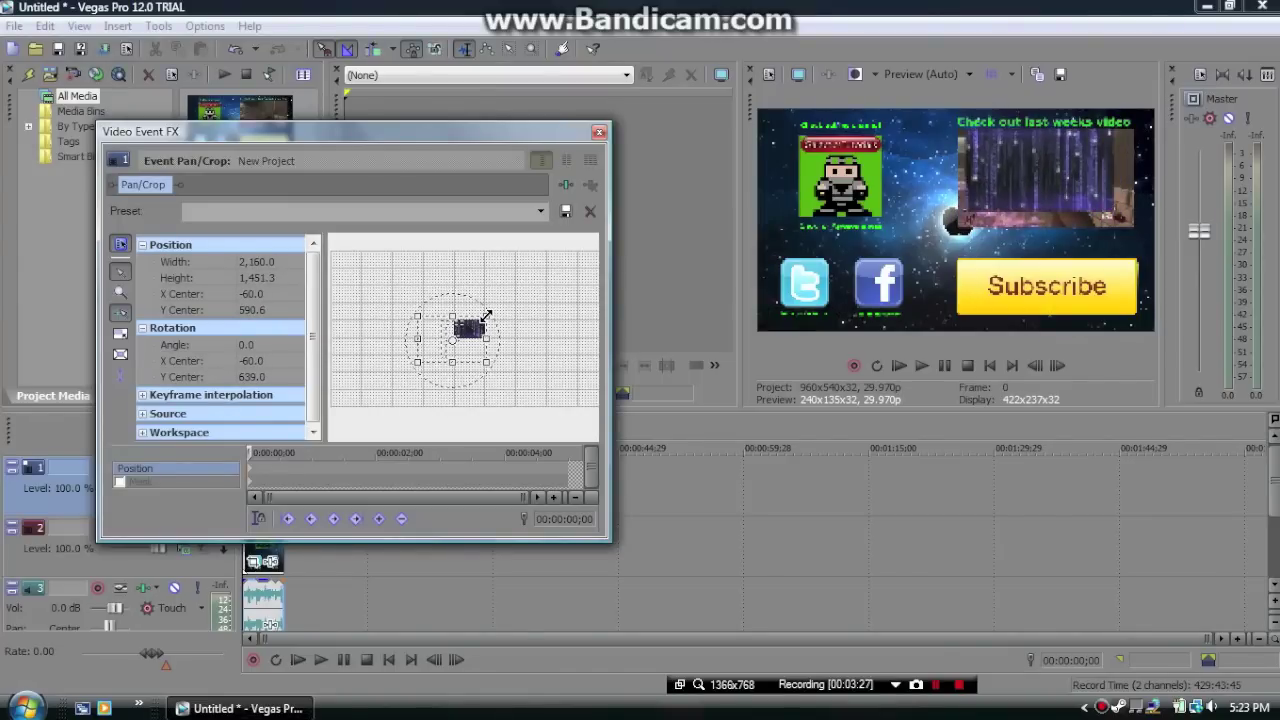
{"action": "left_click_drag", "start_coordinate": [456, 363], "coordinate": [420, 333]}
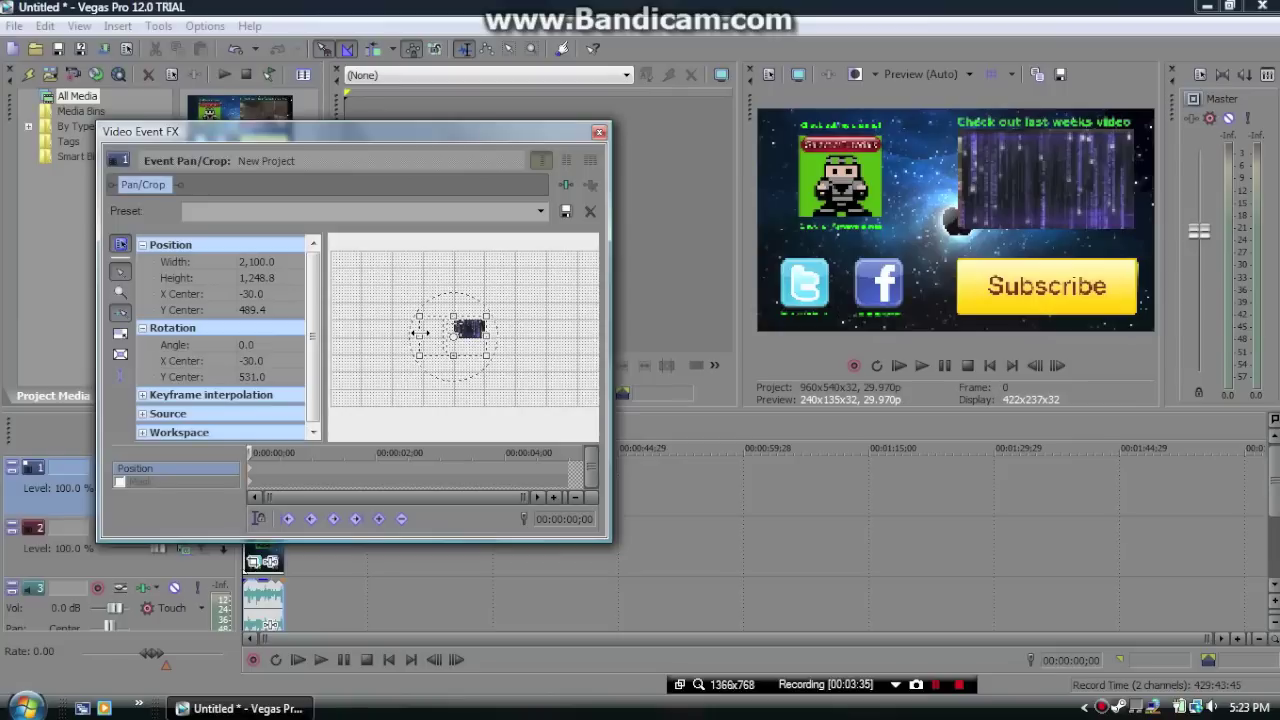
{"action": "left_click_drag", "start_coordinate": [453, 311], "coordinate": [455, 313]}
{"action": "key", "text": "ctrl+z"}
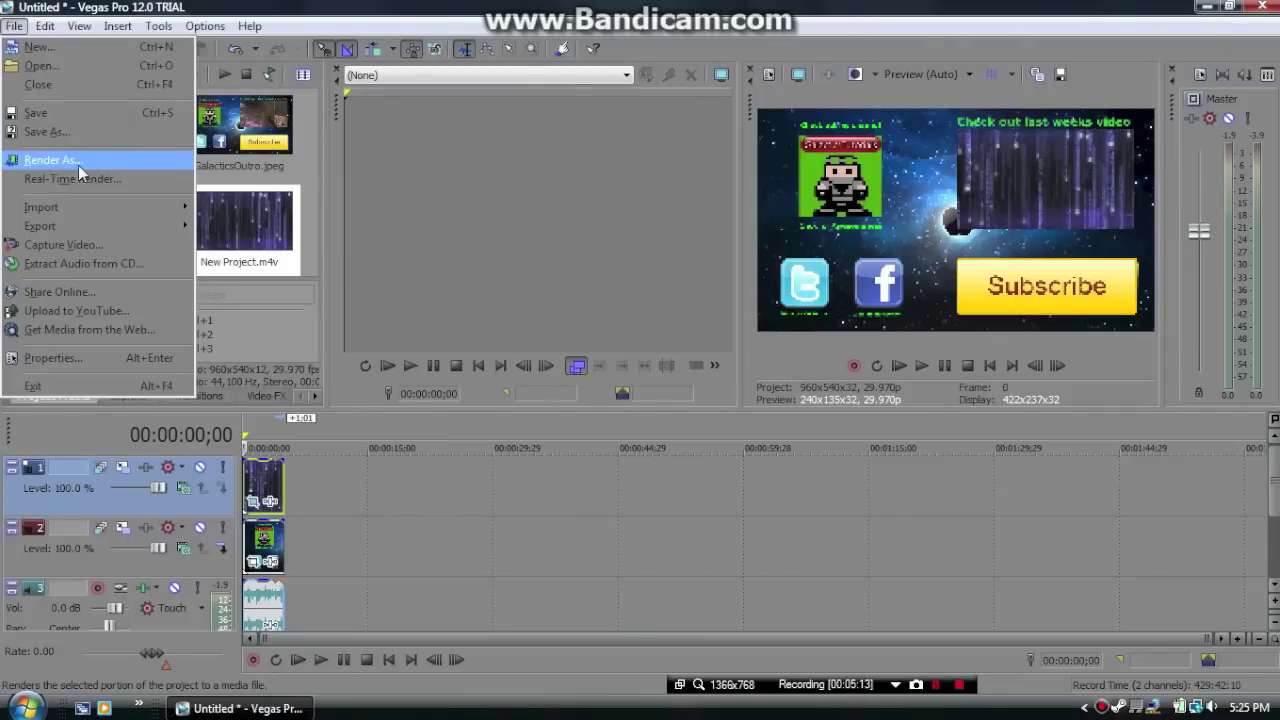
Start a Render As with output name 'Outro' and MainConcept AVC/AAC (*.mp4) as the format
{"action": "left_click", "coordinate": [78, 165]}
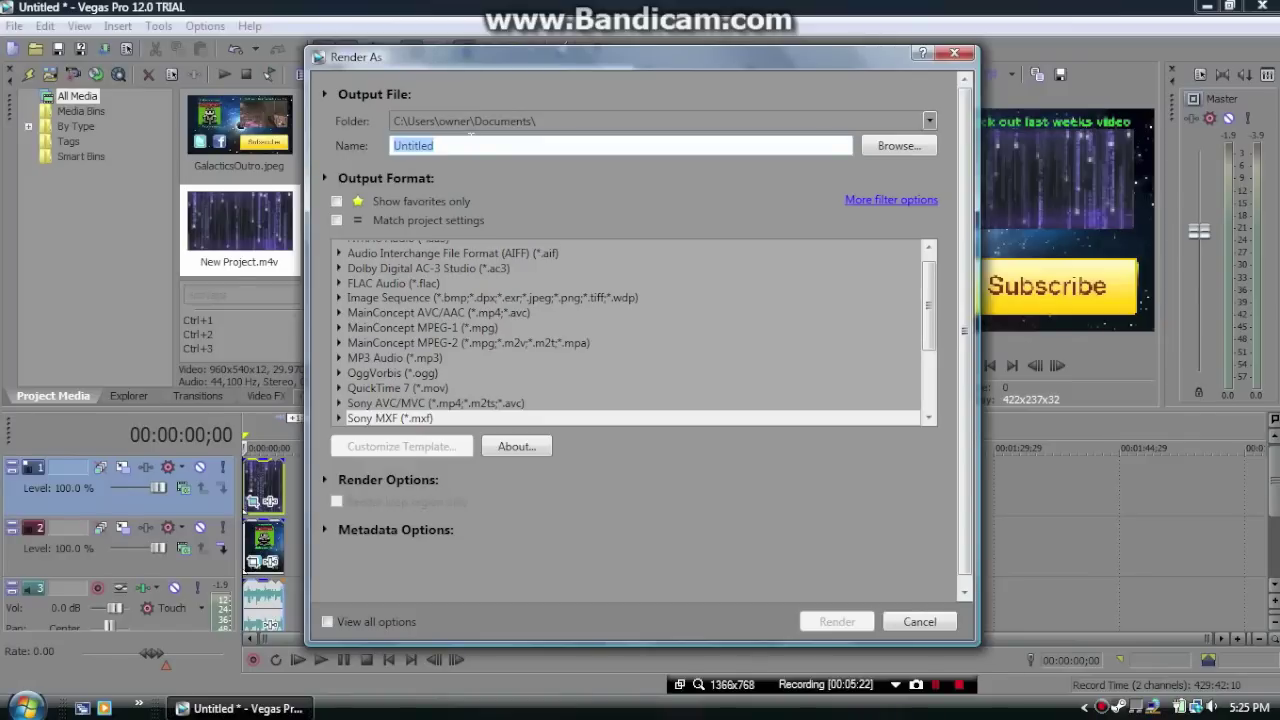
{"action": "type", "text": "Outro"}
{"action": "scroll", "coordinate": [926, 329], "scroll_direction": "up", "scroll_amount": 1}
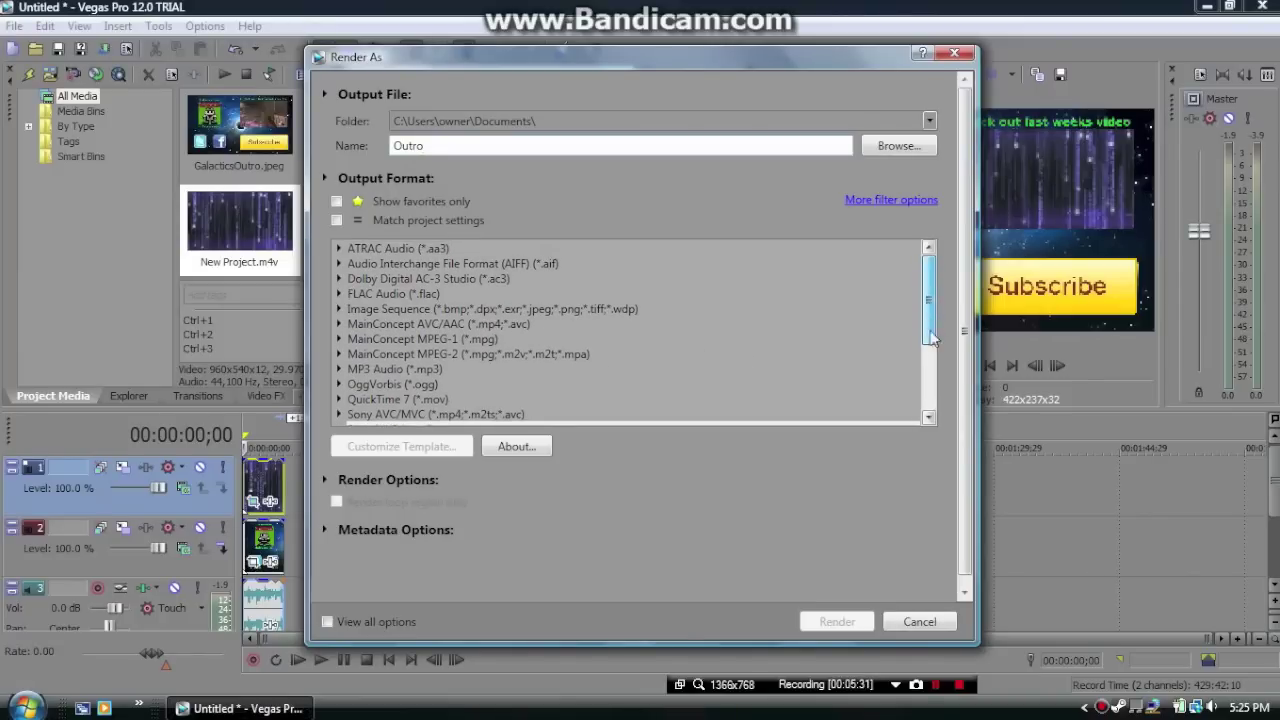
{"action": "left_click_drag", "start_coordinate": [930, 338], "coordinate": [940, 418]}
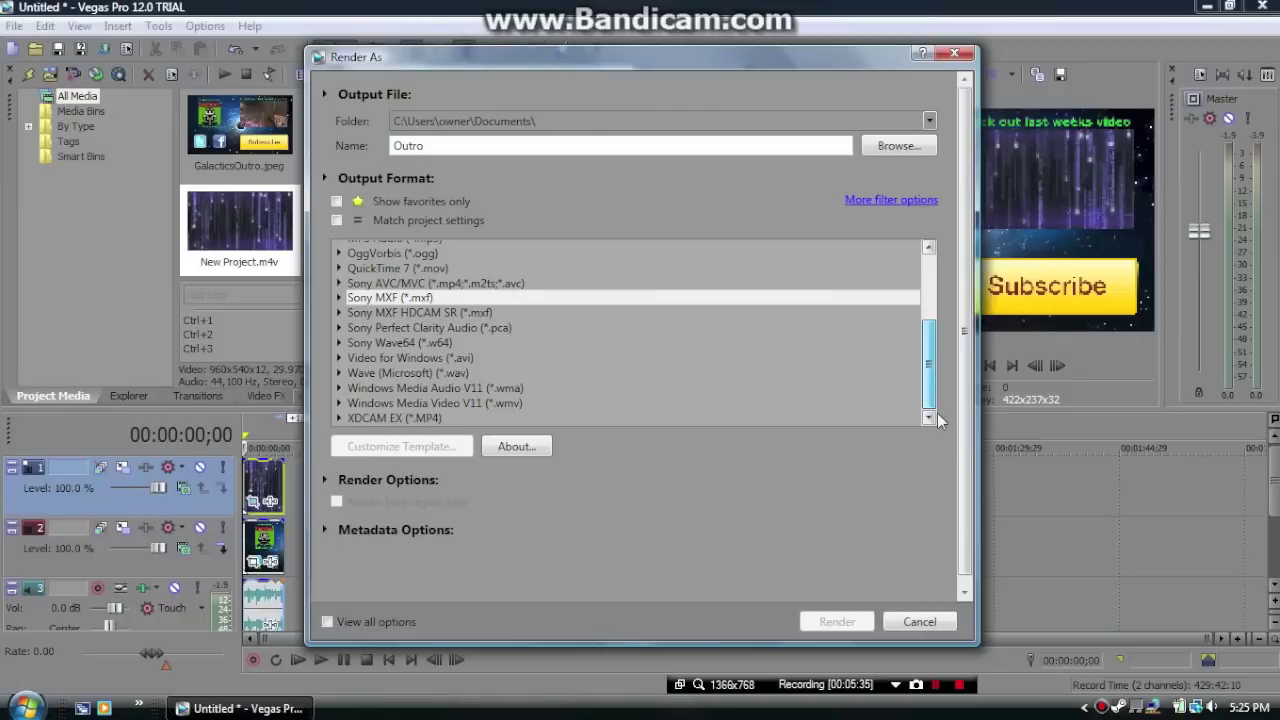
{"action": "left_click_drag", "start_coordinate": [937, 400], "coordinate": [930, 328]}
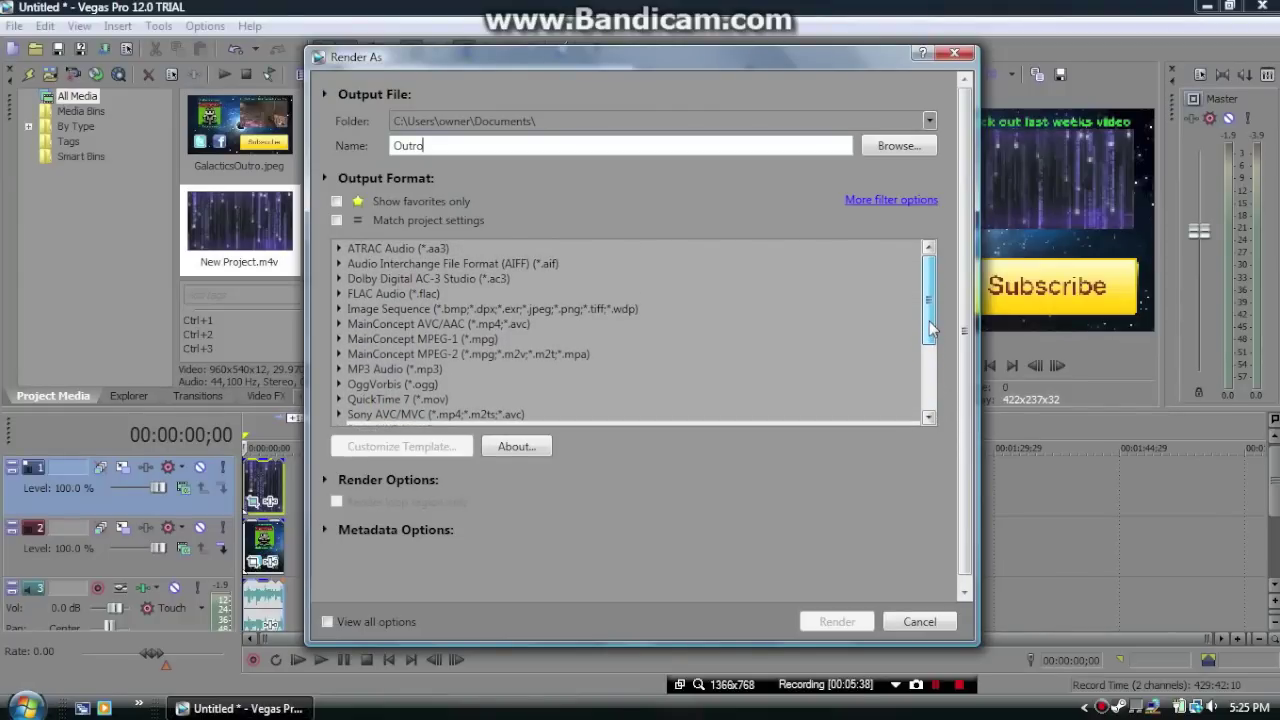
{"action": "left_click", "coordinate": [438, 324]}
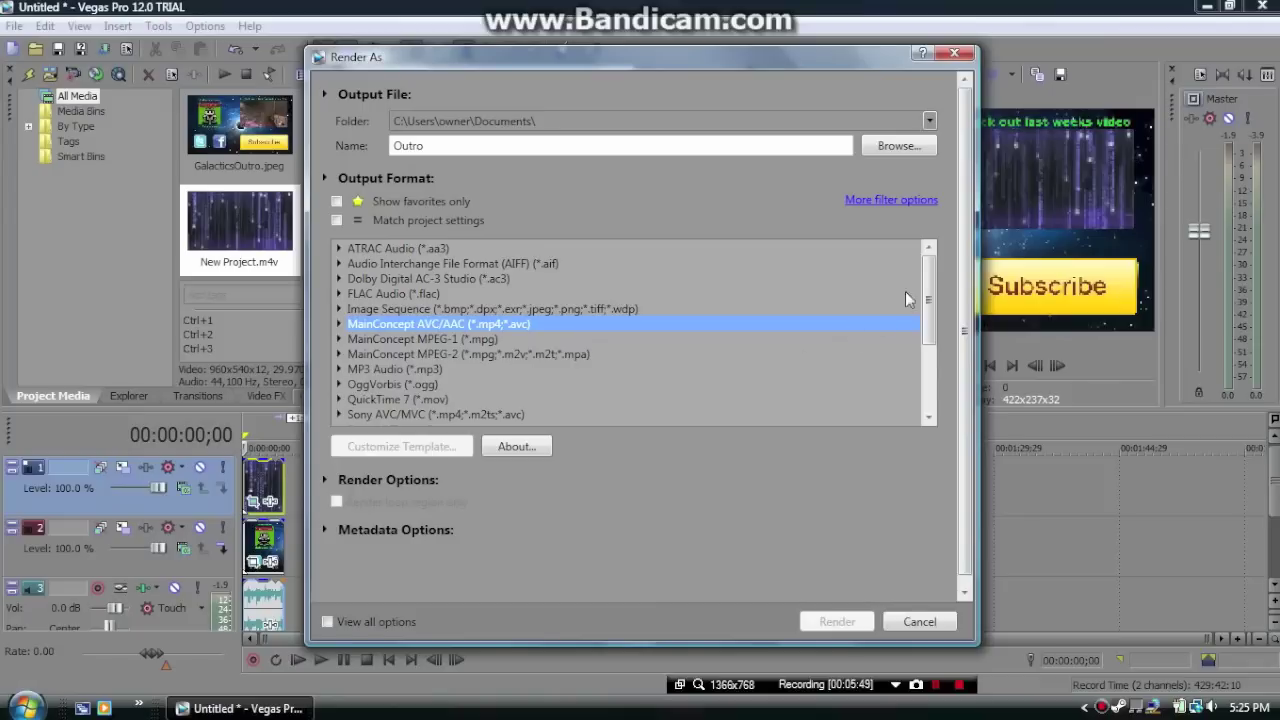
Try the XDCAM EX format with its HQ 1280x720-24p template
{"action": "scroll", "coordinate": [966, 300], "scroll_direction": "down", "scroll_amount": 1}
{"action": "scroll", "coordinate": [690, 380], "scroll_direction": "down", "scroll_amount": 3}
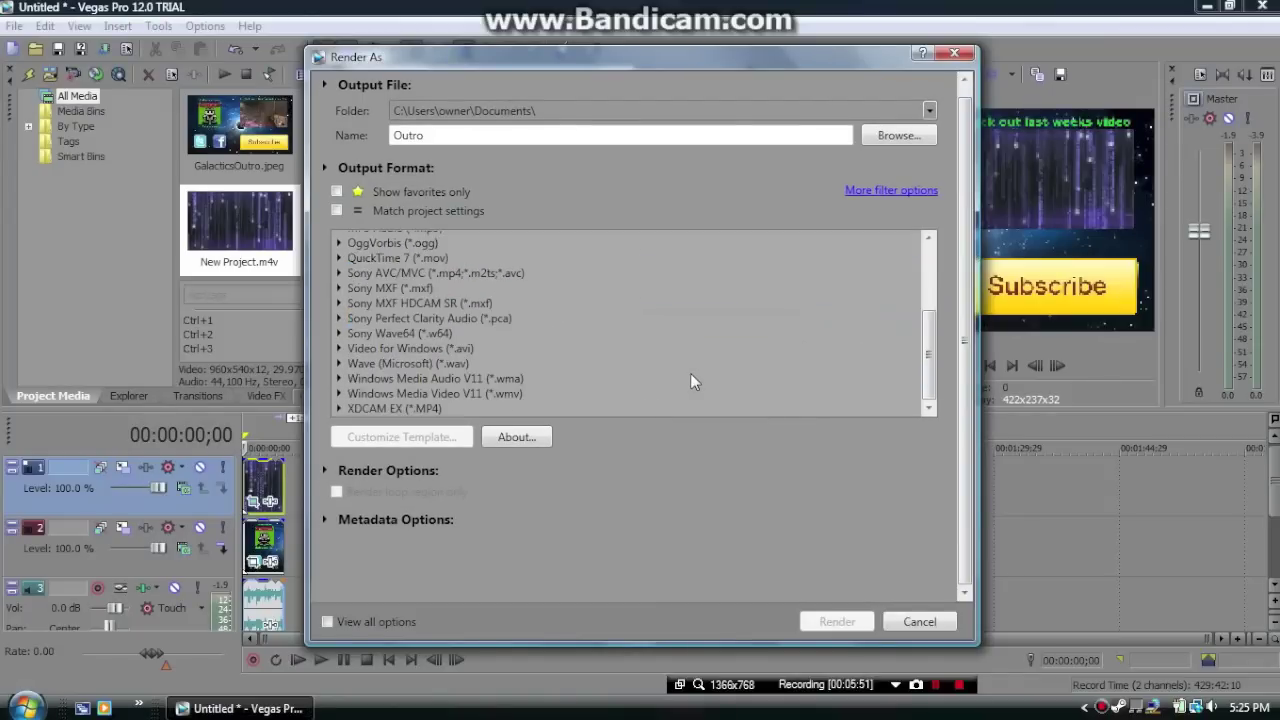
{"action": "left_click", "coordinate": [368, 408]}
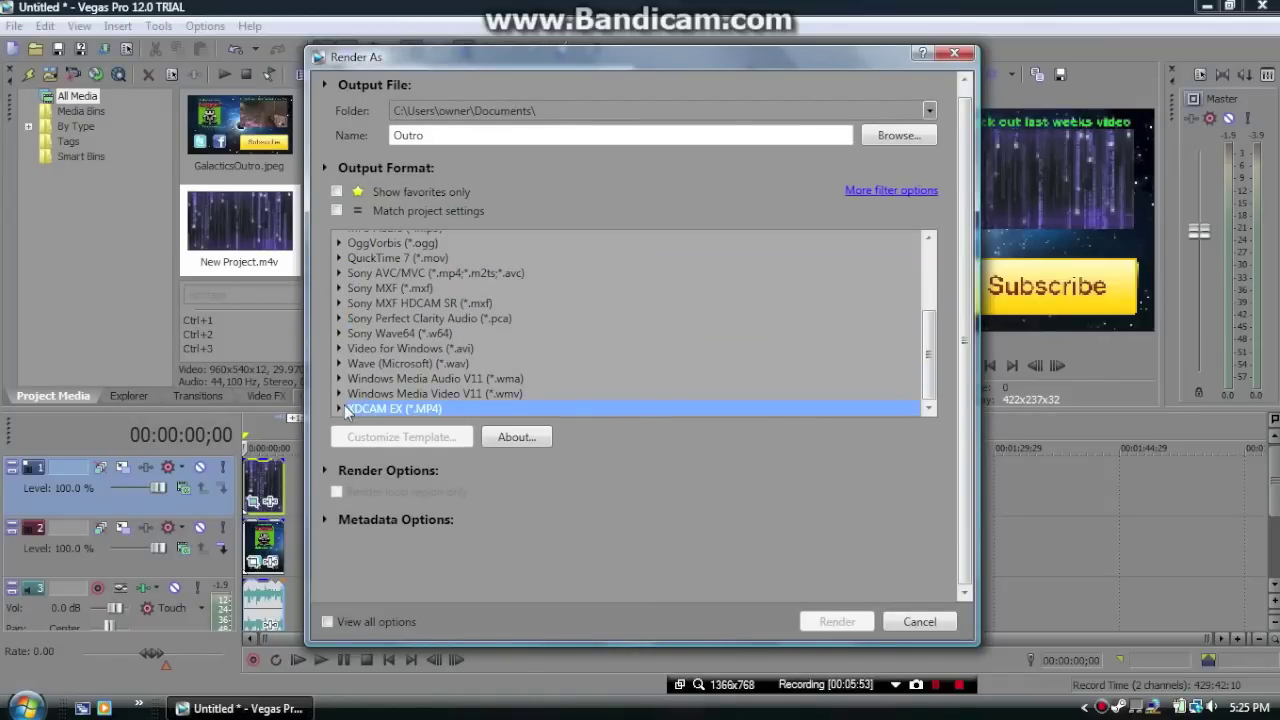
{"action": "left_click", "coordinate": [341, 409]}
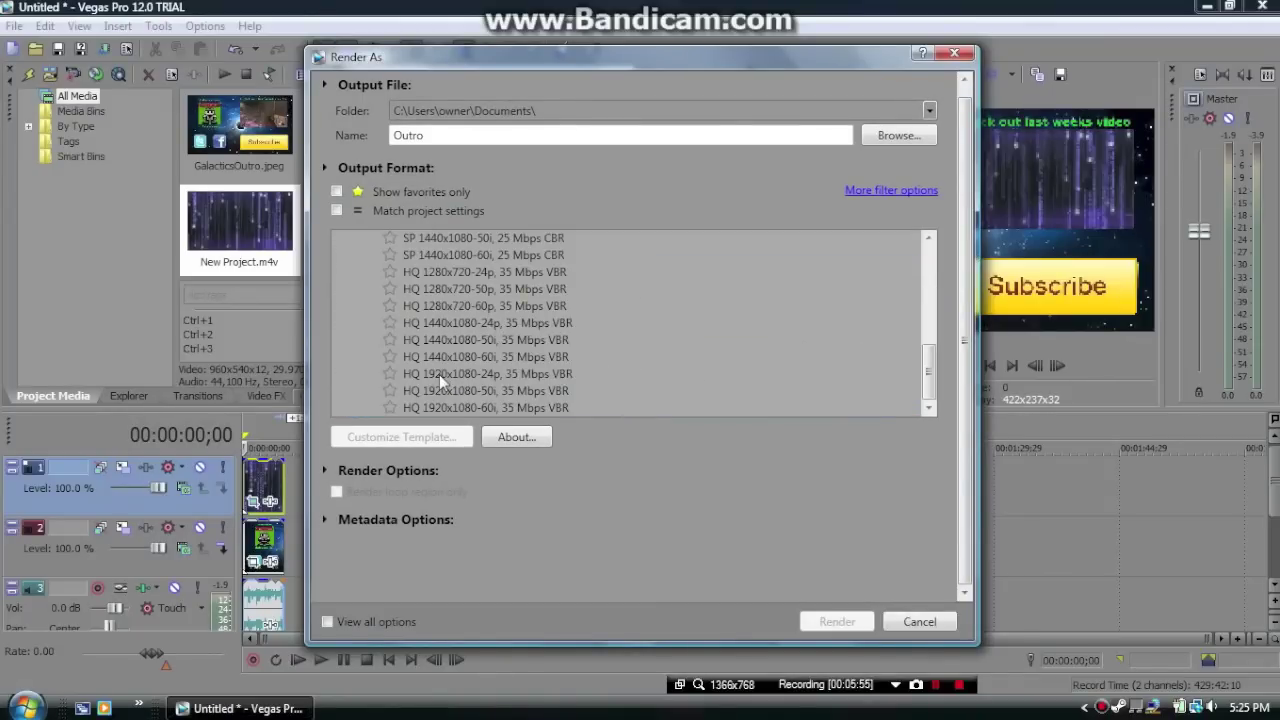
{"action": "scroll", "coordinate": [439, 374], "scroll_direction": "up", "scroll_amount": 2}
{"action": "scroll", "coordinate": [439, 369], "scroll_direction": "down", "scroll_amount": 1}
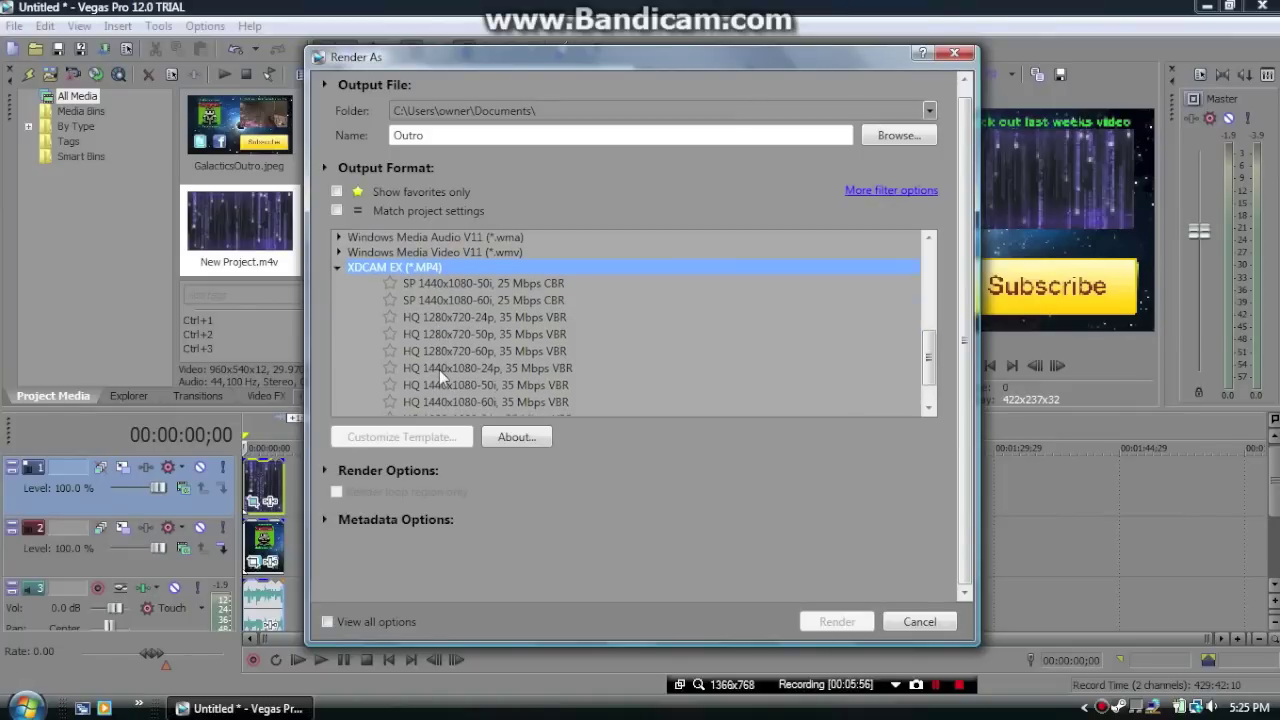
{"action": "left_click", "coordinate": [493, 317]}
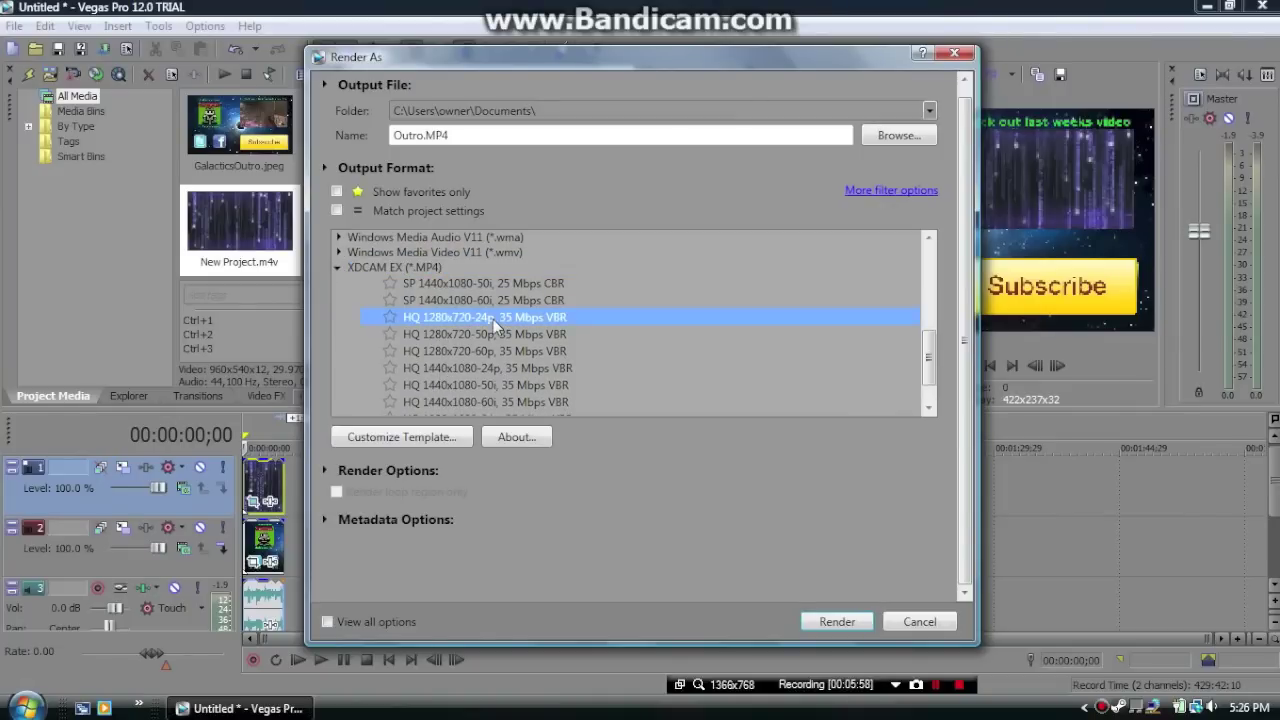
Switch to the MainConcept AVC/AAC Internet HD 1080p template, keeping the Documents folder
{"action": "scroll", "coordinate": [490, 322], "scroll_direction": "up", "scroll_amount": 6}
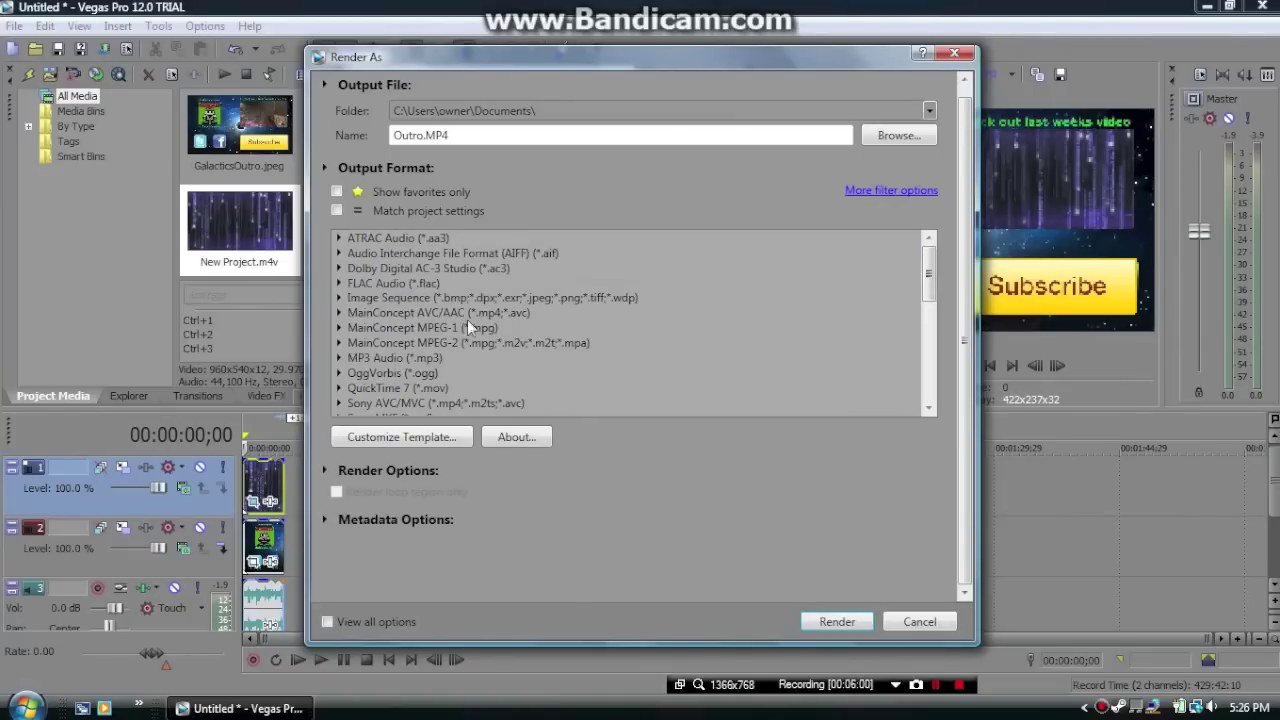
{"action": "left_click", "coordinate": [338, 313]}
{"action": "scroll", "coordinate": [378, 324], "scroll_direction": "down", "scroll_amount": 1}
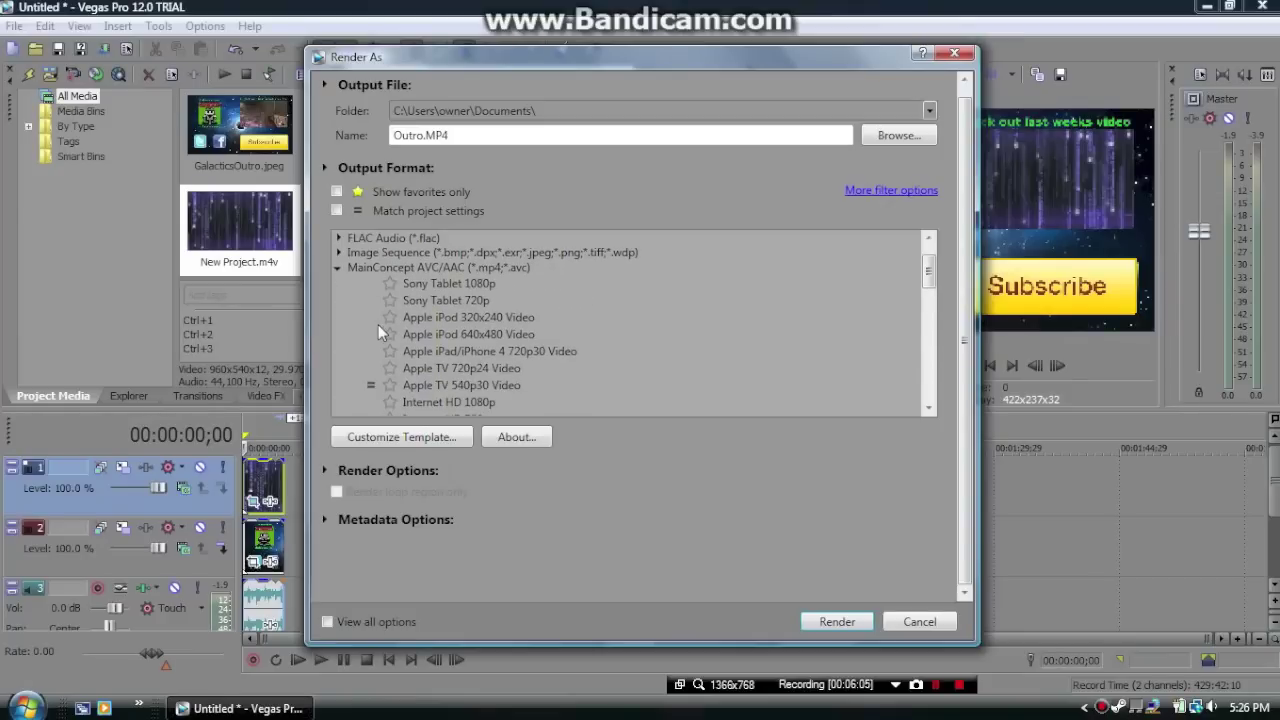
{"action": "scroll", "coordinate": [381, 333], "scroll_direction": "down", "scroll_amount": 3}
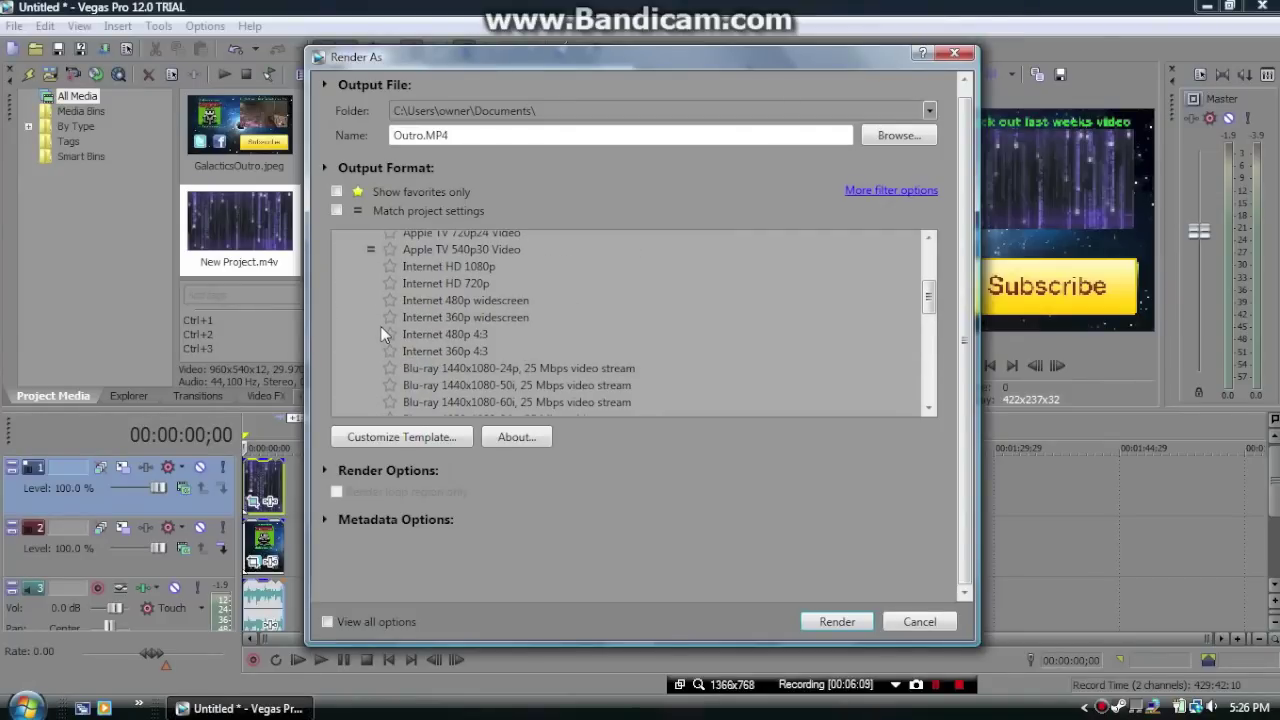
{"action": "scroll", "coordinate": [381, 334], "scroll_direction": "down", "scroll_amount": 1}
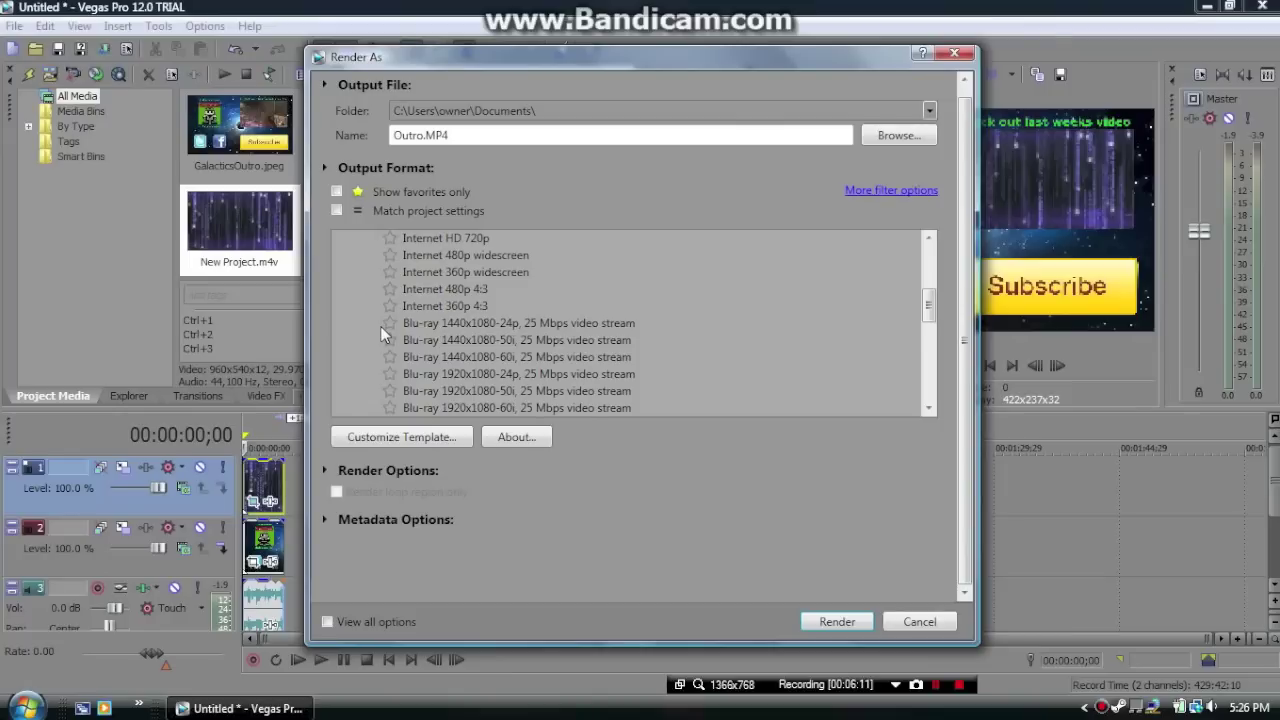
{"action": "scroll", "coordinate": [381, 334], "scroll_direction": "up", "scroll_amount": 1}
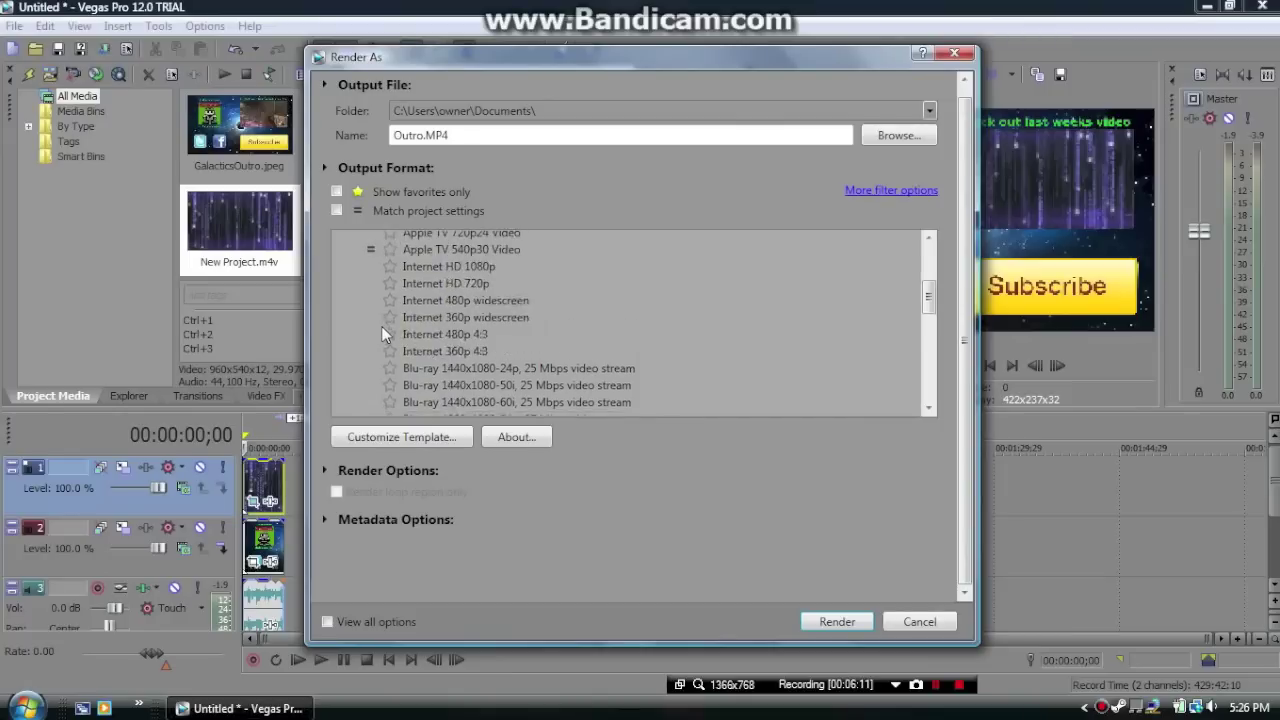
{"action": "left_click", "coordinate": [479, 265]}
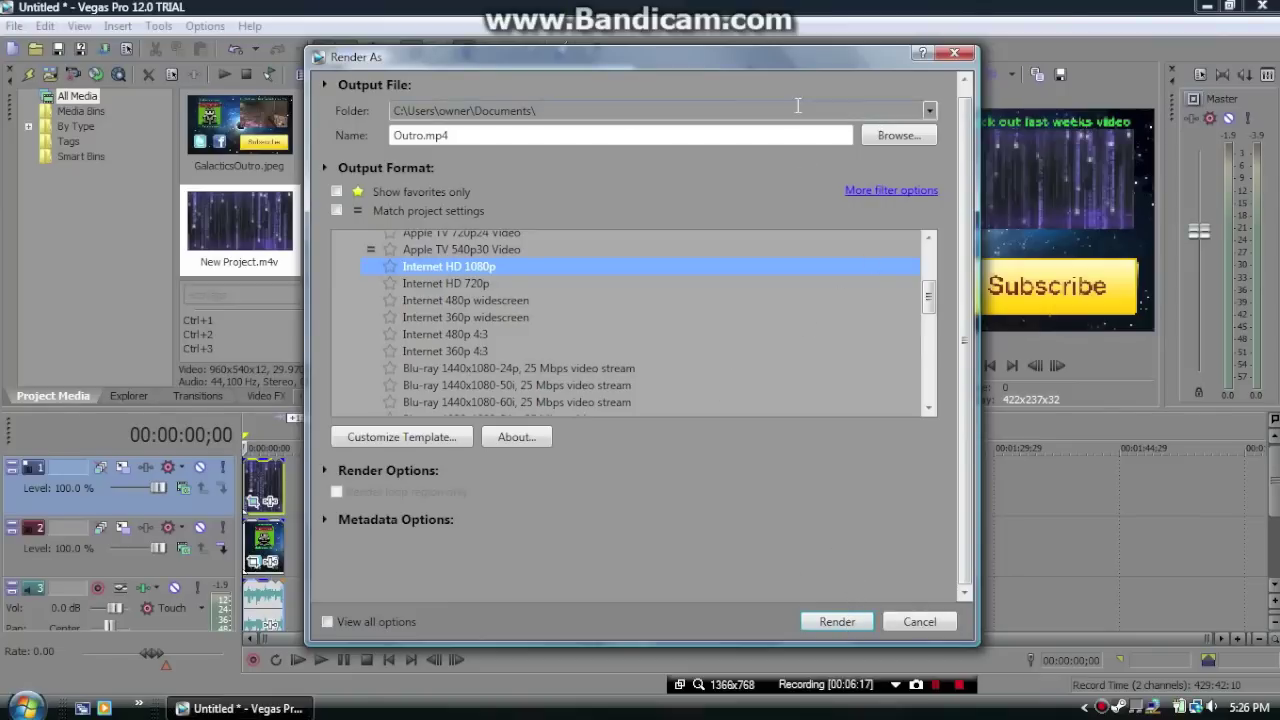
{"action": "left_click", "coordinate": [929, 111]}
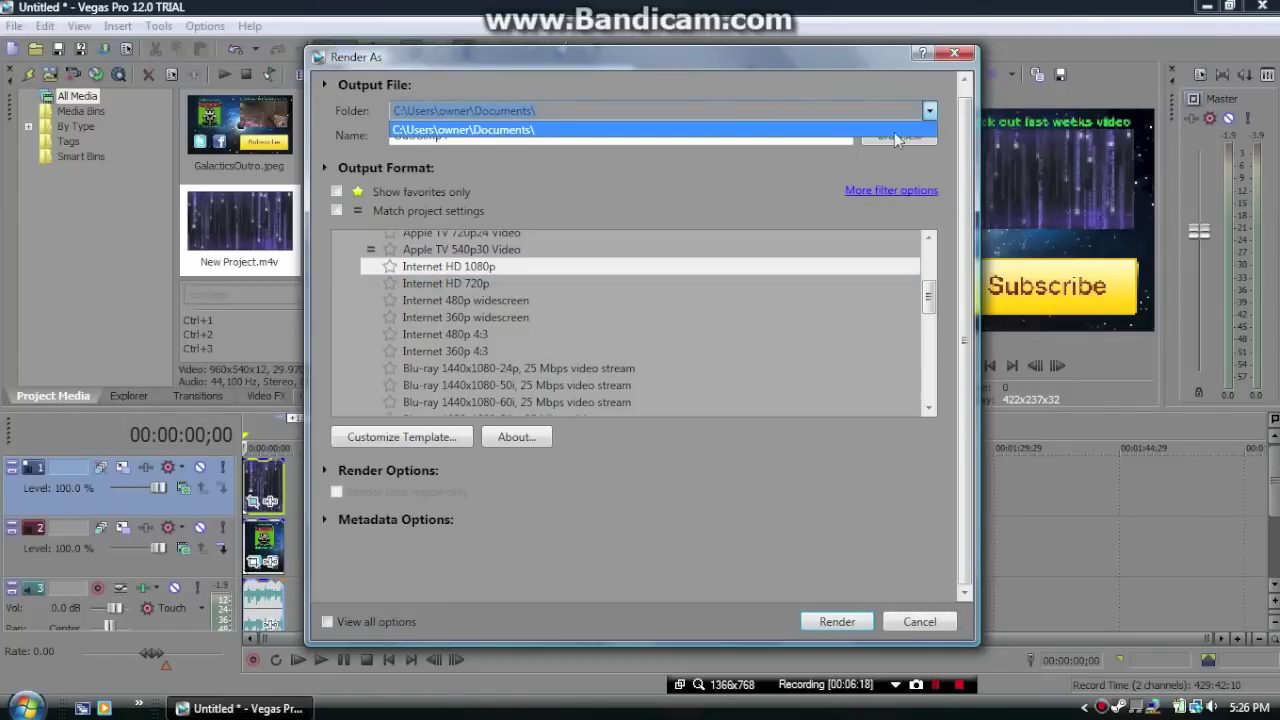
{"action": "left_click", "coordinate": [694, 118]}
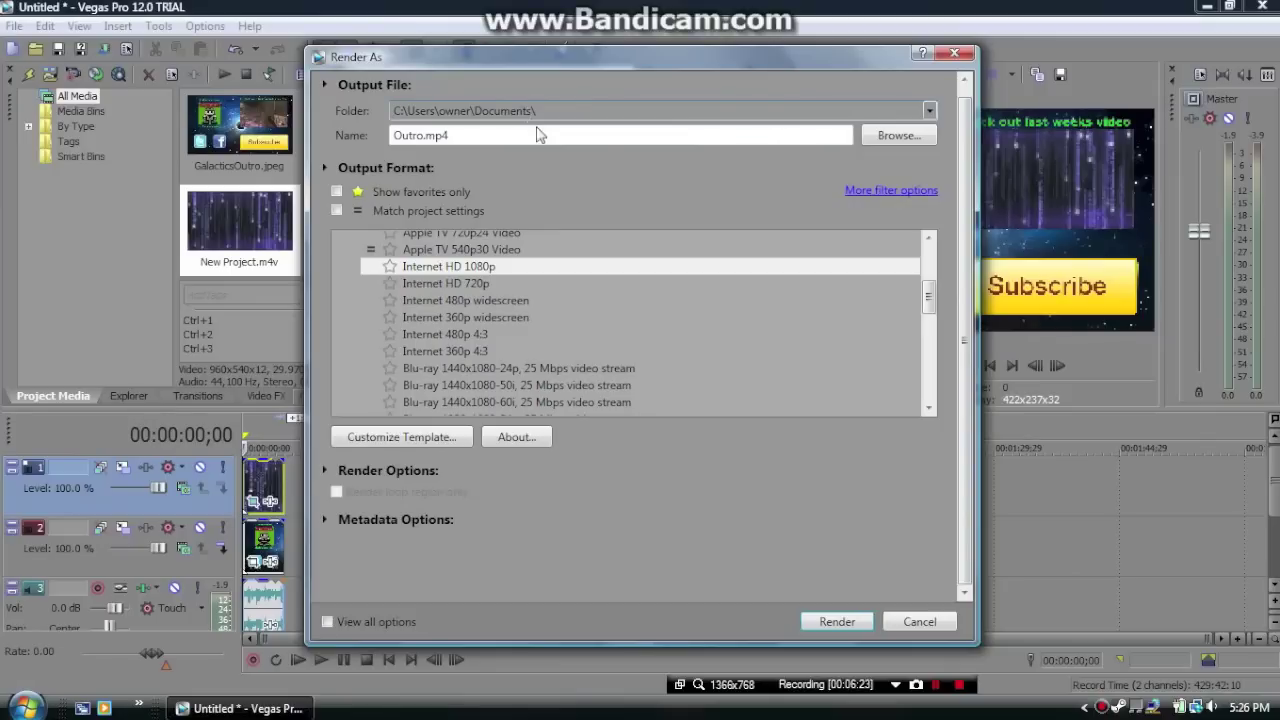
Set the output location to the Desktop and render Outro.mp4, auto-closing the progress window when done
{"action": "left_click", "coordinate": [884, 137]}
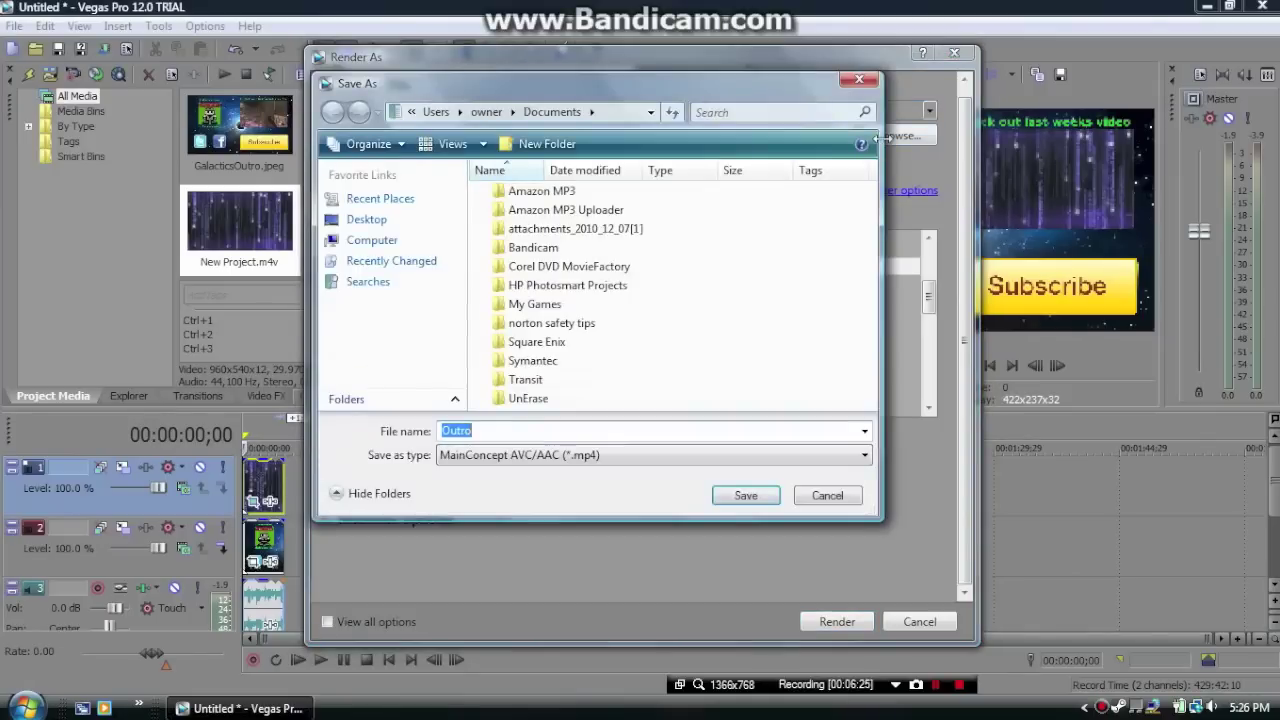
{"action": "left_click", "coordinate": [366, 219]}
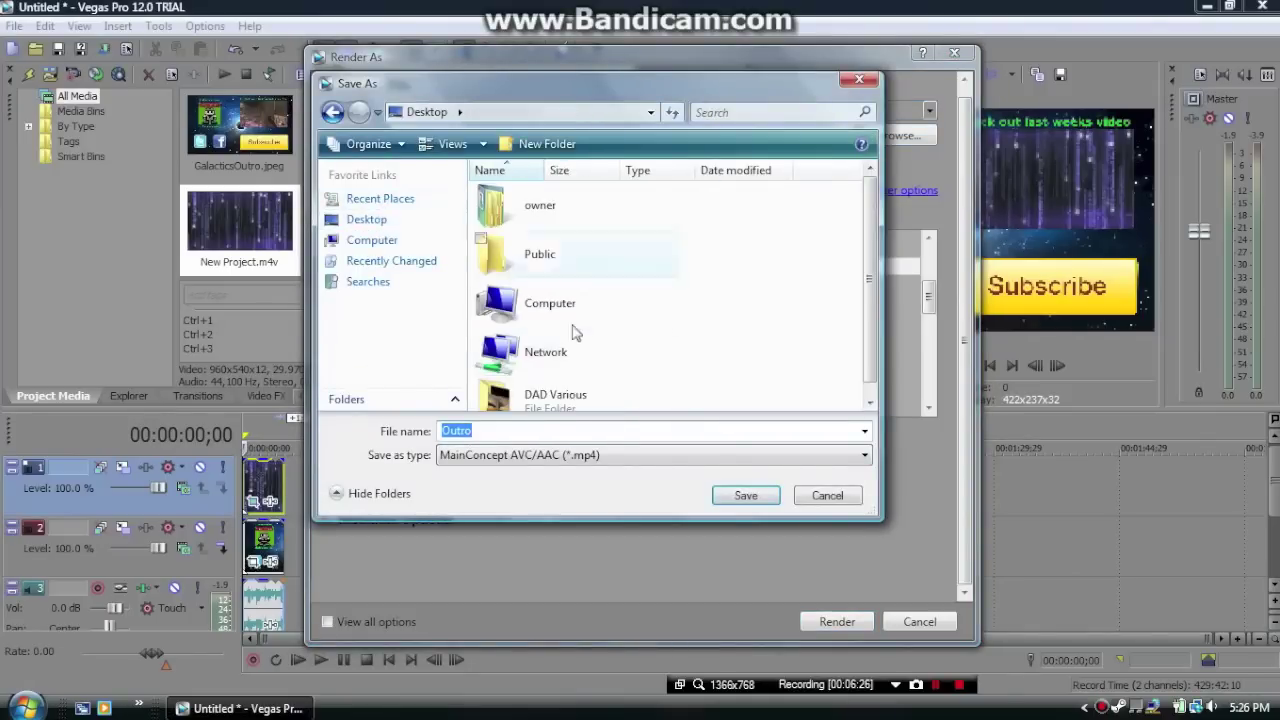
{"action": "left_click", "coordinate": [745, 494]}
{"action": "left_click", "coordinate": [850, 622]}
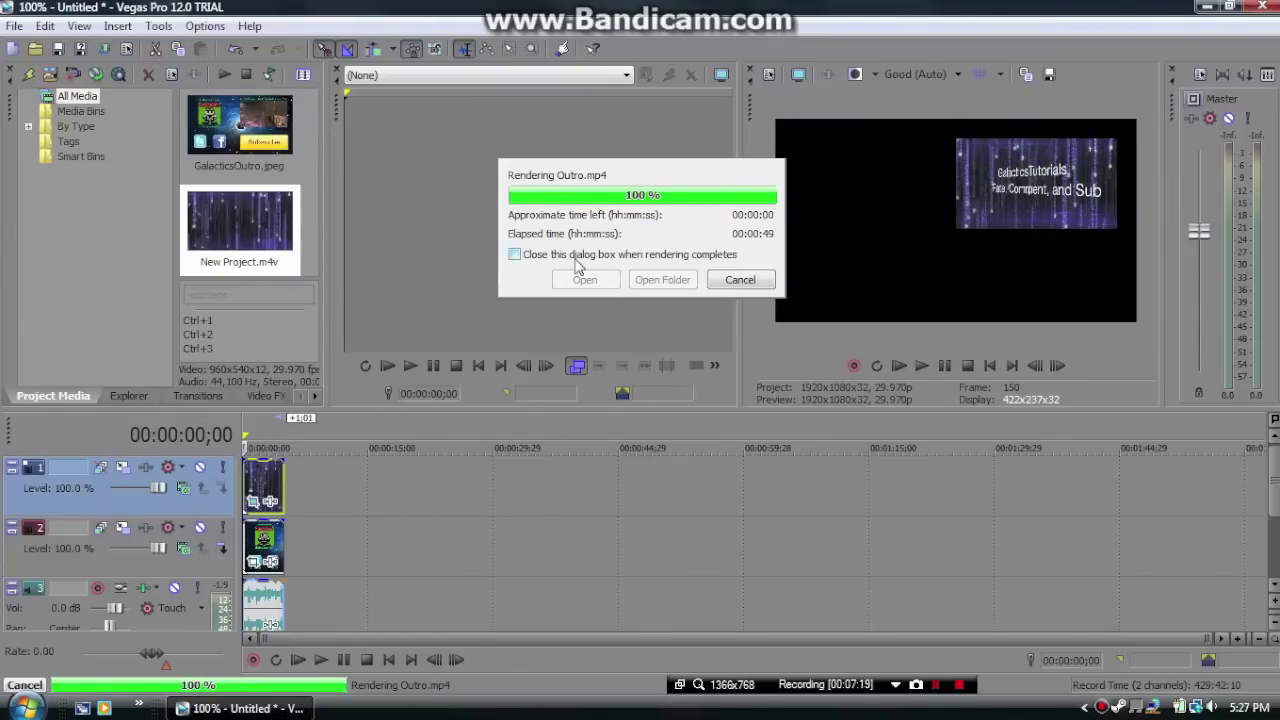
{"action": "left_click", "coordinate": [515, 255]}
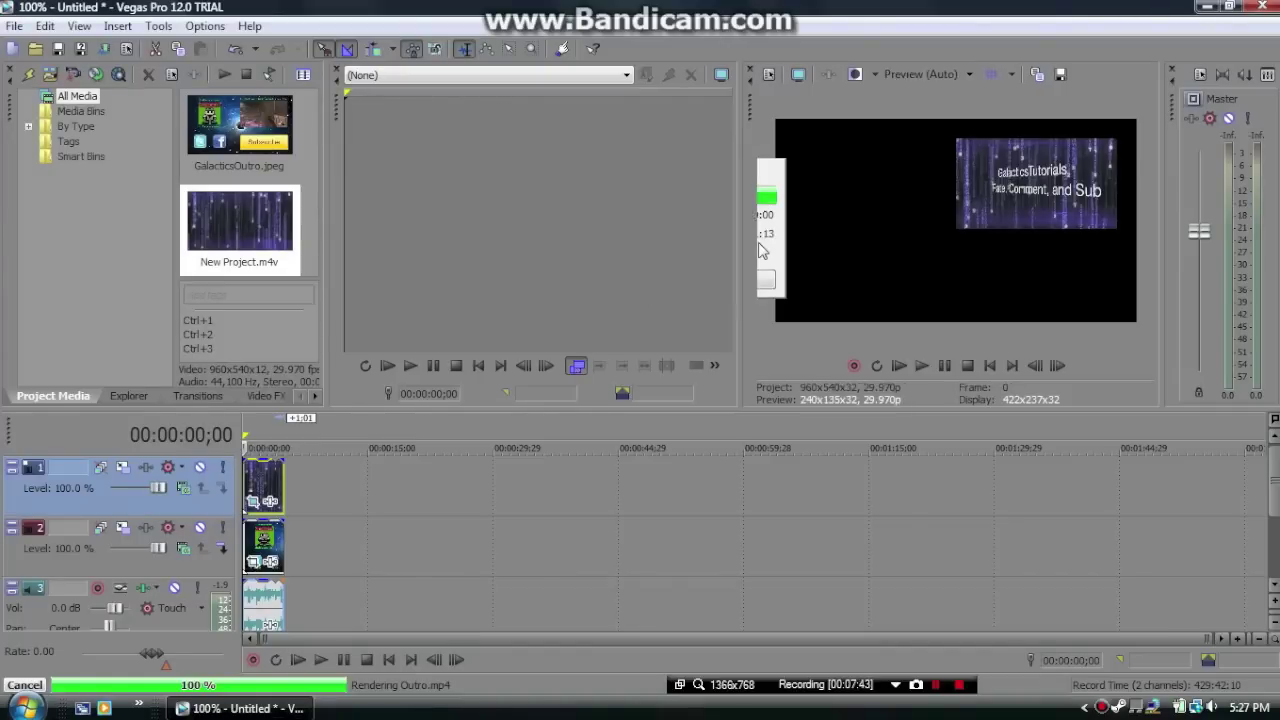
Dismiss the render window, quit Vegas, and save the project as 'Outro' on the Desktop
{"action": "left_click", "coordinate": [1251, 6]}
{"action": "left_click", "coordinate": [567, 310]}
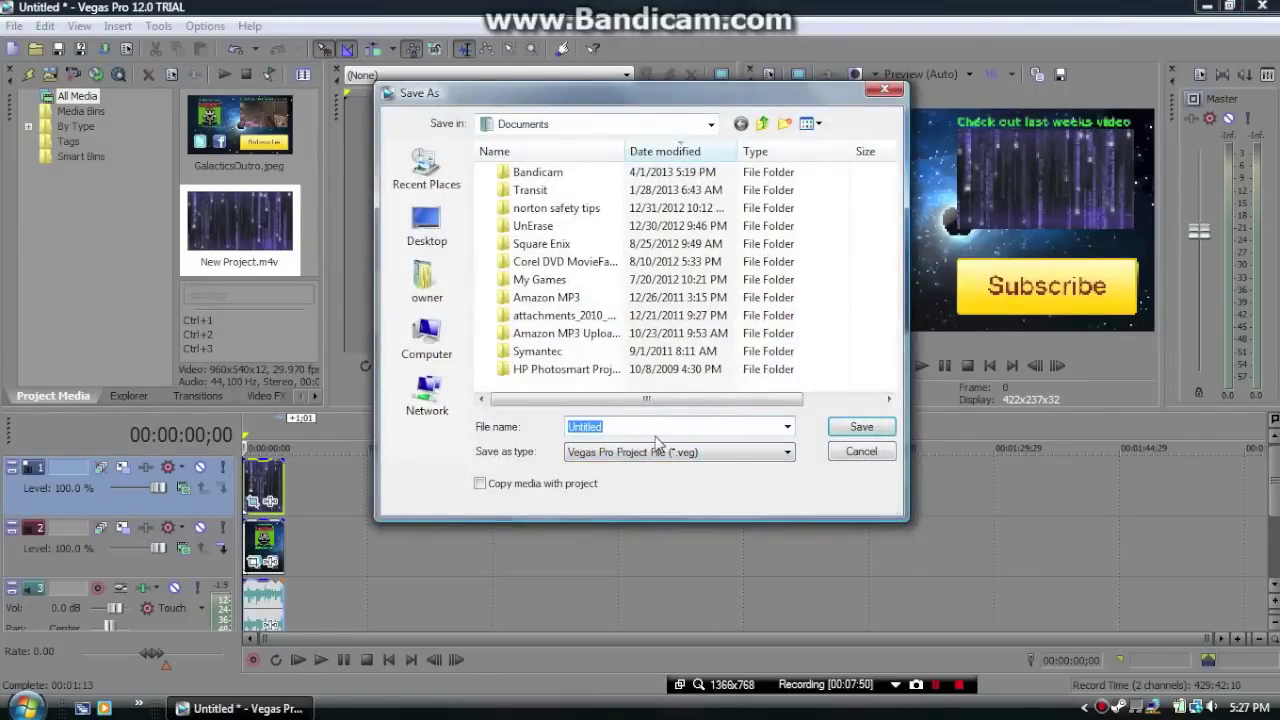
{"action": "type", "text": "Outro"}
{"action": "left_click", "coordinate": [537, 351]}
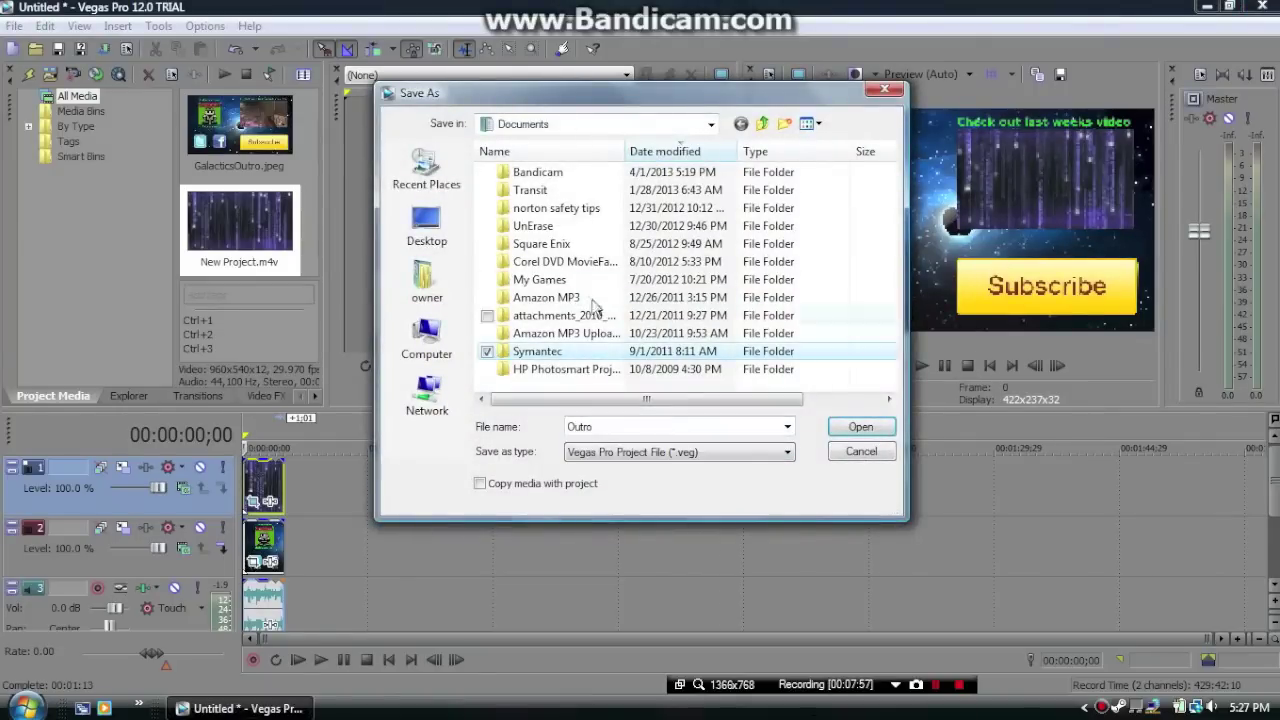
{"action": "left_click", "coordinate": [645, 124]}
{"action": "left_click", "coordinate": [525, 171]}
{"action": "left_click", "coordinate": [870, 425]}
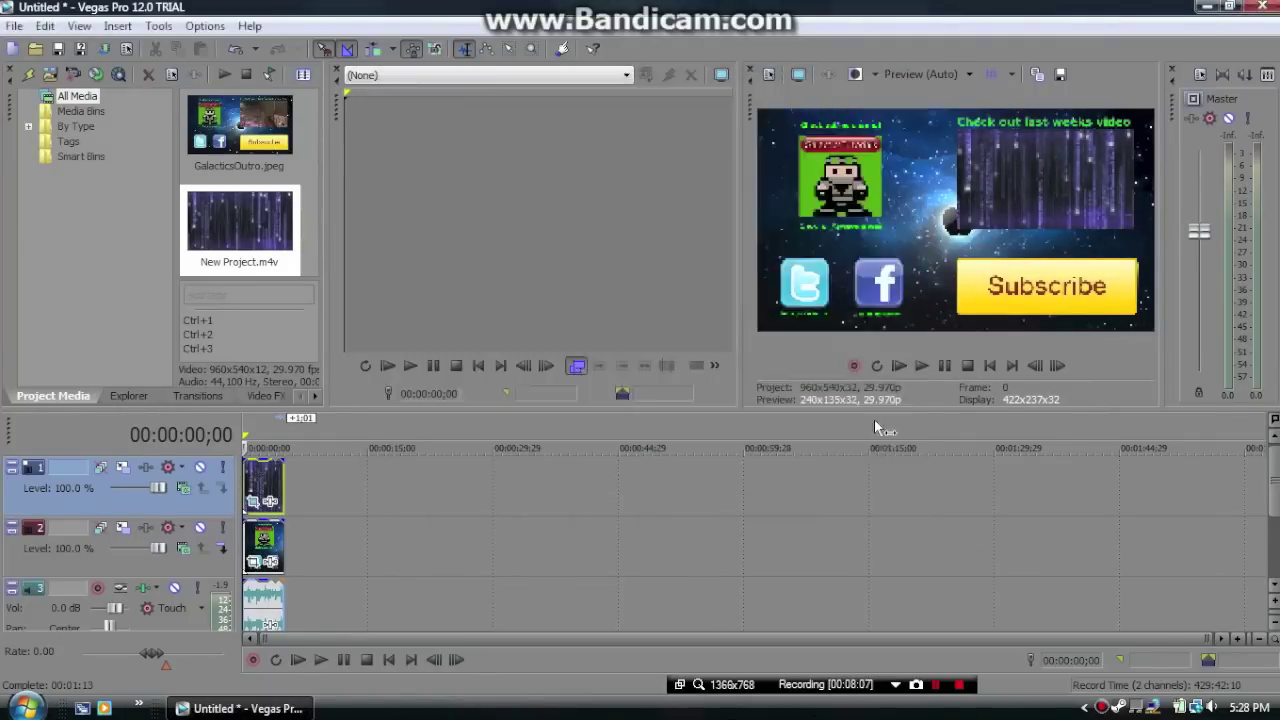
Close Vegas Pro and dismiss the trial notice
{"action": "left_click", "coordinate": [831, 451]}
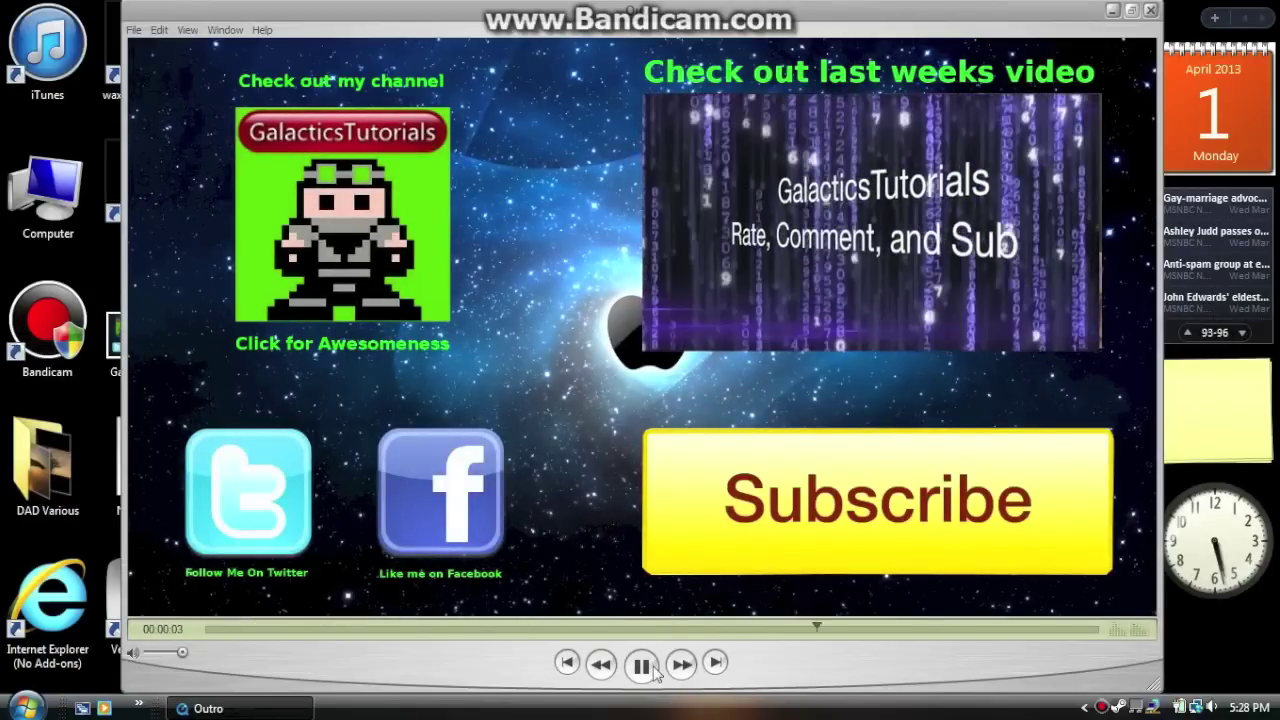
Pause Outro.mp4 playback and close QuickTime Player
{"action": "left_click", "coordinate": [653, 672]}
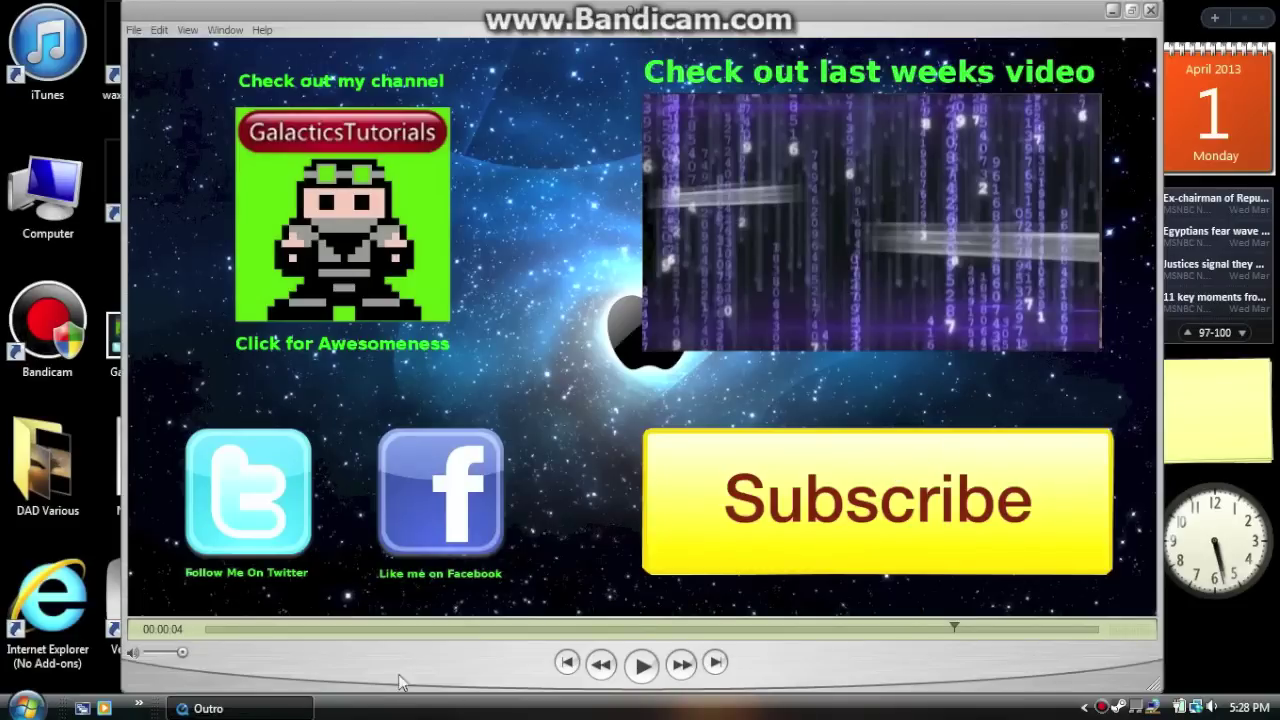
{"action": "left_click", "coordinate": [1150, 10]}
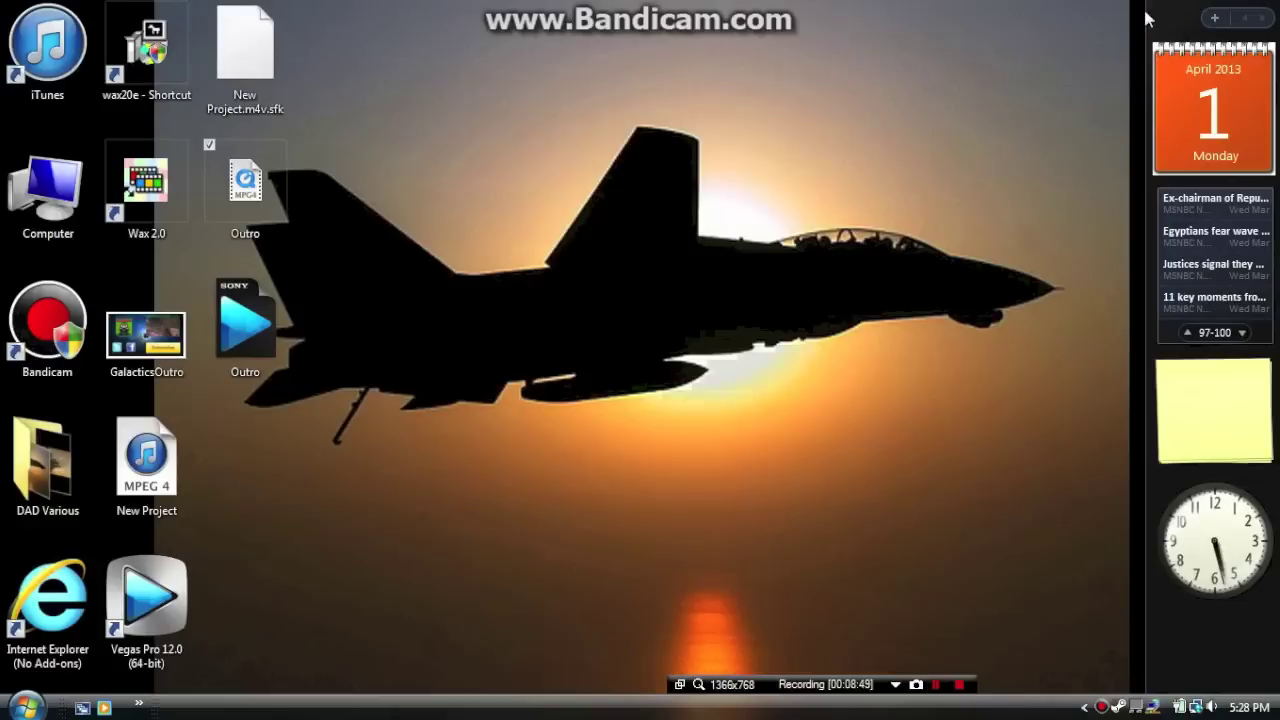